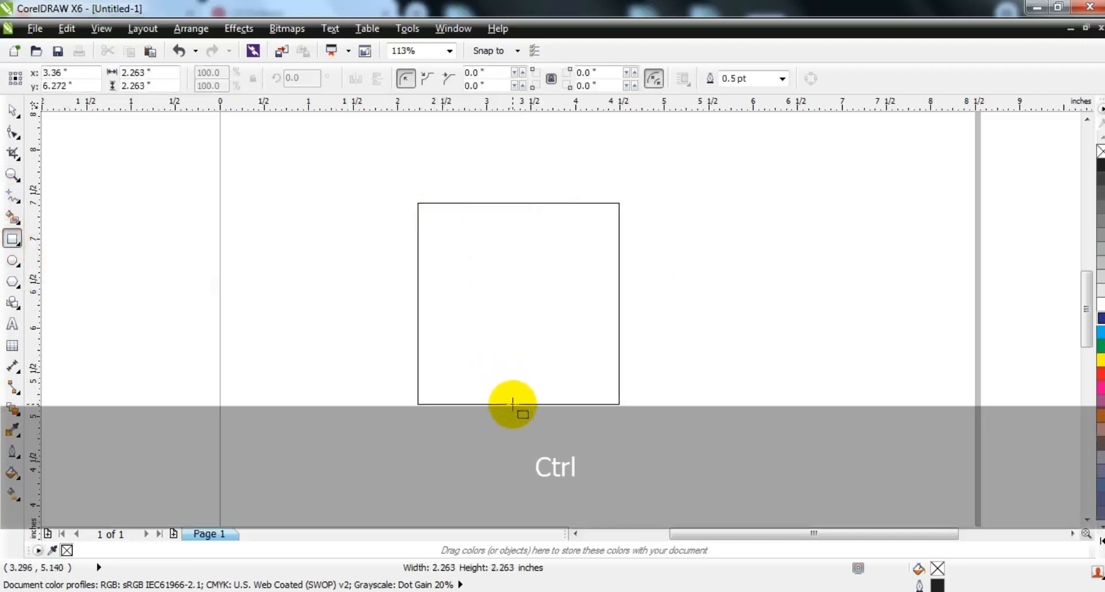
Set the square's outline width to 3.0 pt.
{"action": "left_click", "coordinate": [782, 79]}
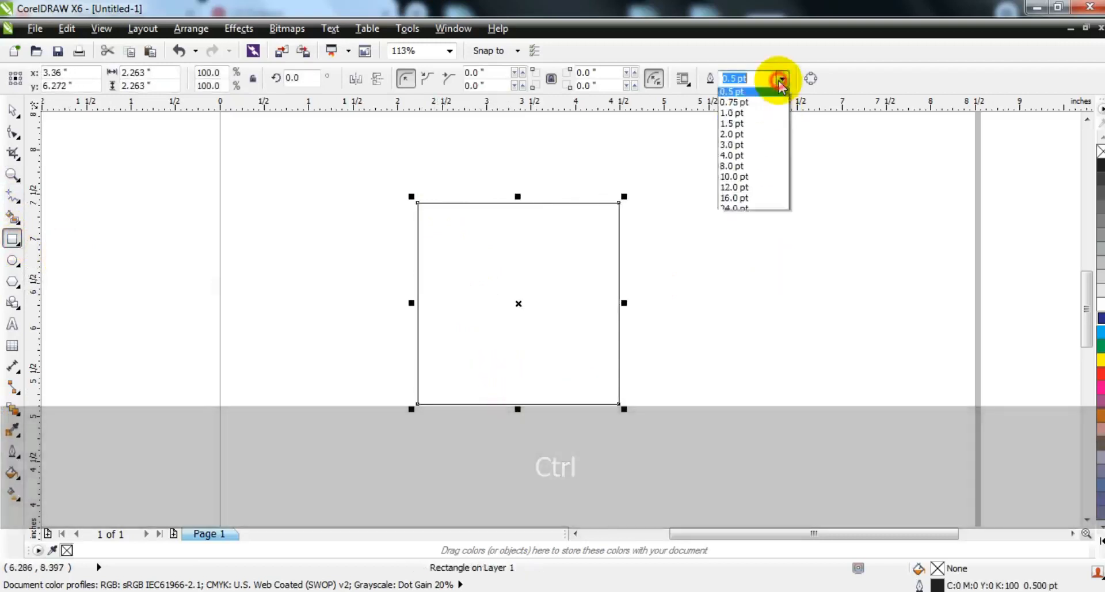
{"action": "left_click", "coordinate": [743, 169]}
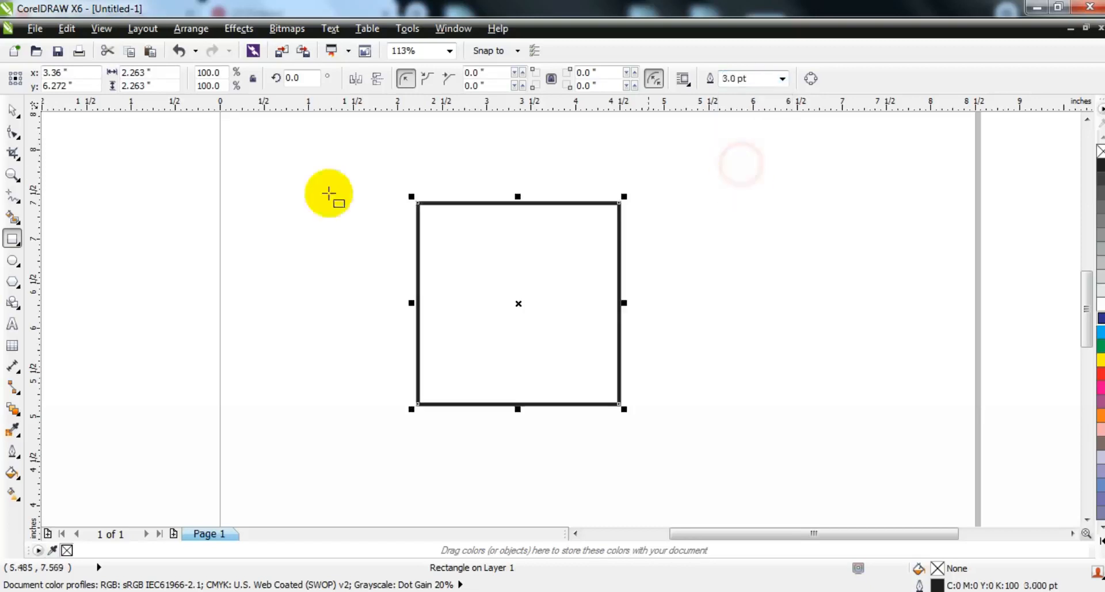
{"action": "left_click", "coordinate": [12, 174]}
{"action": "left_click", "coordinate": [409, 201]}
{"action": "key", "text": "F4"}
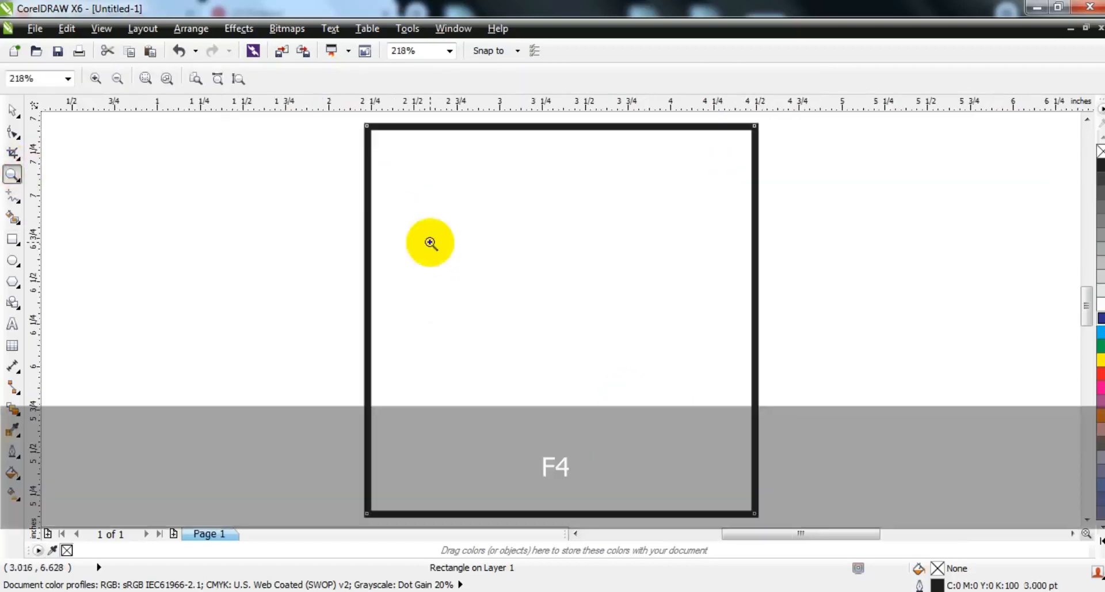
{"action": "left_click", "coordinate": [12, 110]}
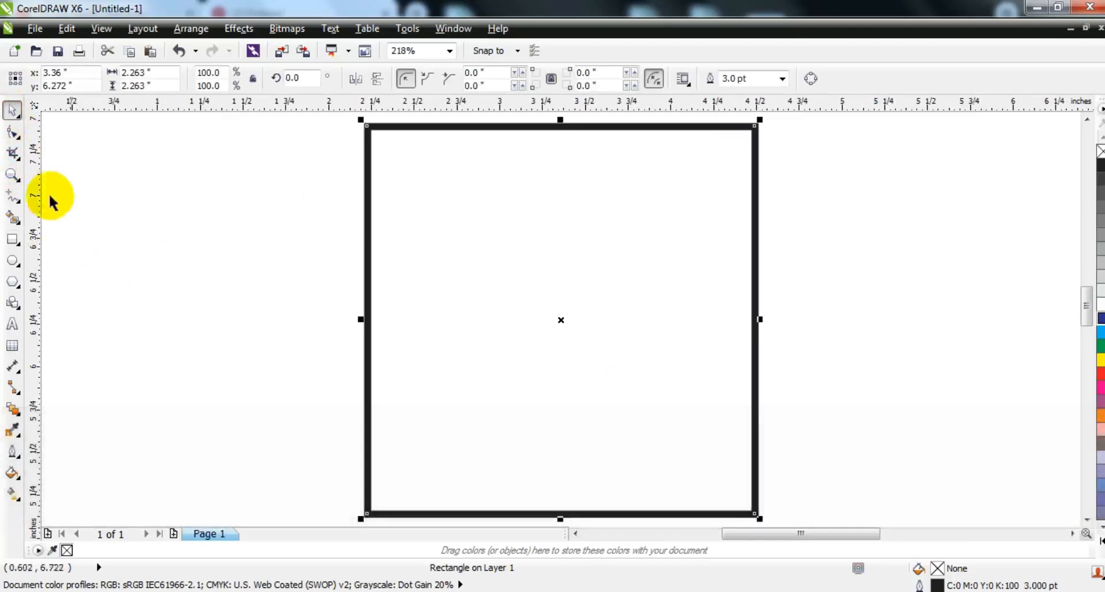
Round the square's upper-right and lower-right corners to a radius of about 1.132 in, forming a D shape.
{"action": "key", "text": "F3"}
{"action": "left_click", "coordinate": [19, 180]}
{"action": "left_click_drag", "start_coordinate": [163, 148], "coordinate": [410, 340]}
{"action": "left_click", "coordinate": [12, 132]}
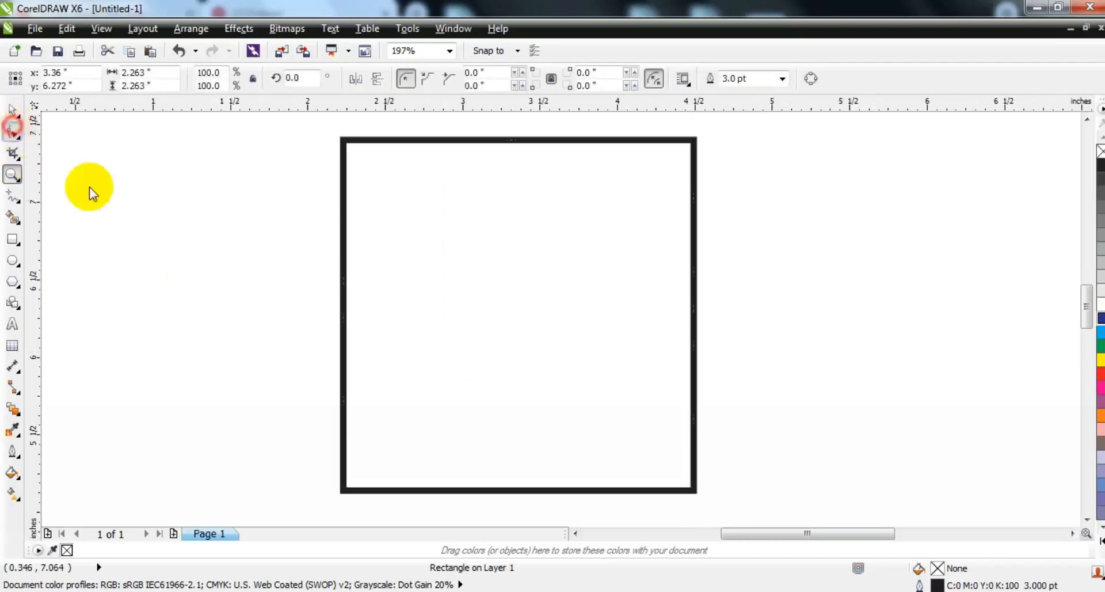
{"action": "key", "text": "ctrl"}
{"action": "left_click_drag", "start_coordinate": [694, 141], "coordinate": [673, 426]}
{"action": "left_click_drag", "start_coordinate": [693, 489], "coordinate": [518, 490]}
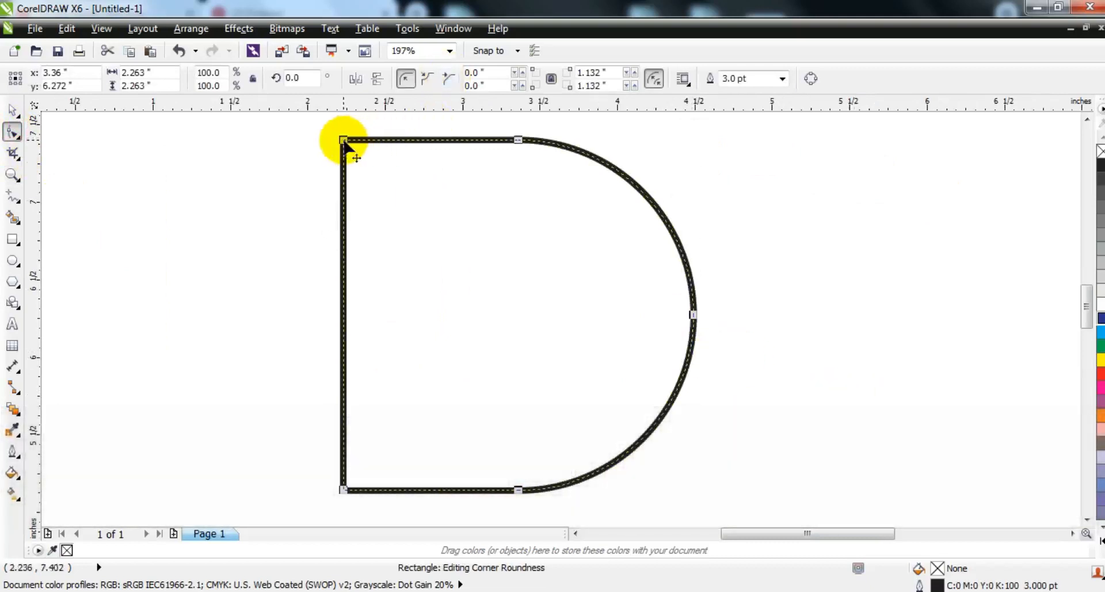
Round the D shape's upper-left and lower-left corners slightly, to a radius of about 0.118 in.
{"action": "left_click_drag", "start_coordinate": [343, 141], "coordinate": [343, 157]}
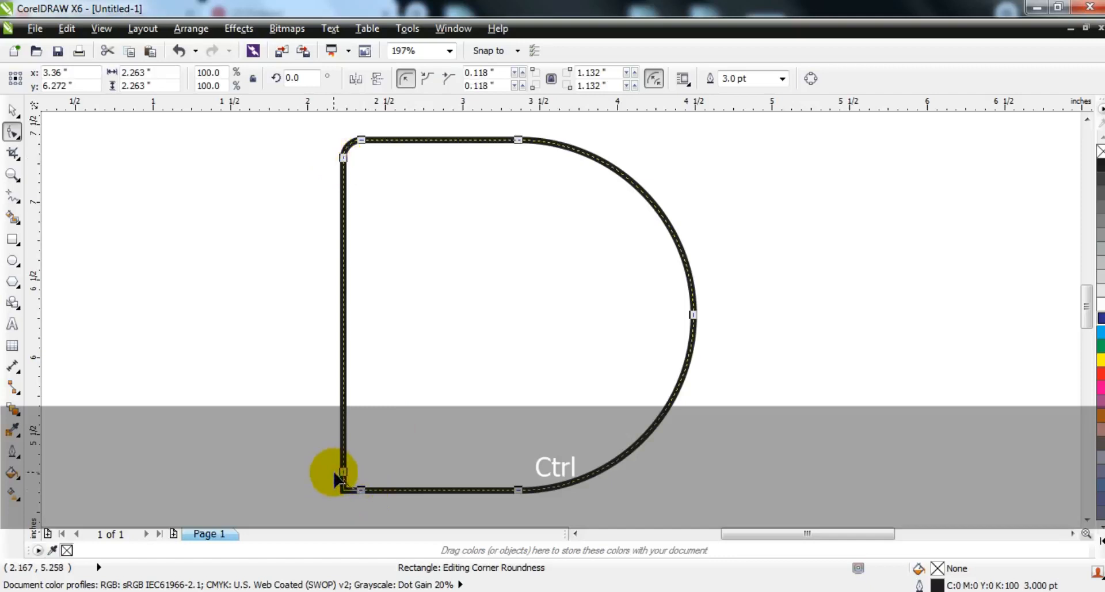
{"action": "left_click", "coordinate": [12, 110]}
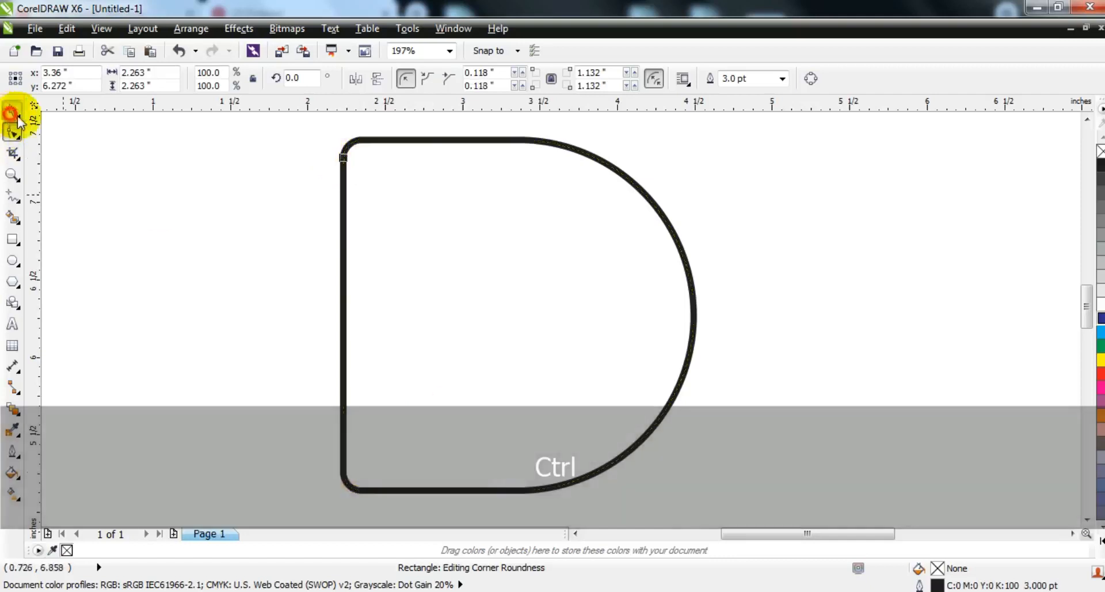
{"action": "left_click", "coordinate": [100, 312]}
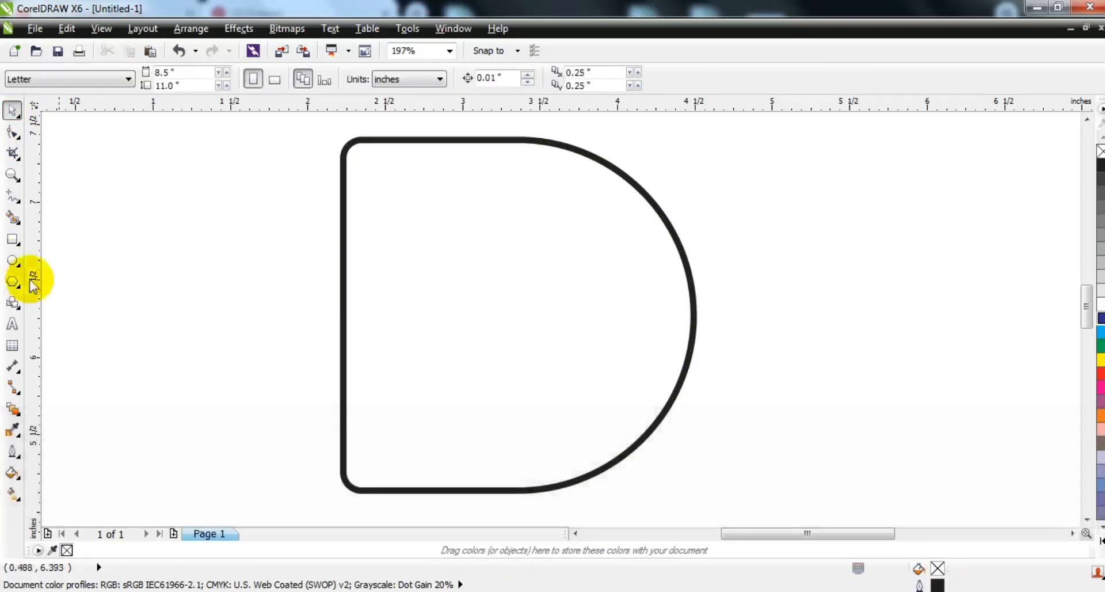
Draw a three-sided polygon about 0.787 by 0.681 in beside the straight edge of the D shape.
{"action": "left_click", "coordinate": [12, 281]}
{"action": "left_click_drag", "start_coordinate": [144, 196], "coordinate": [278, 345]}
{"action": "left_click", "coordinate": [442, 82]}
{"action": "left_click", "coordinate": [442, 82]}
{"action": "left_click", "coordinate": [441, 83]}
{"action": "left_click", "coordinate": [12, 110]}
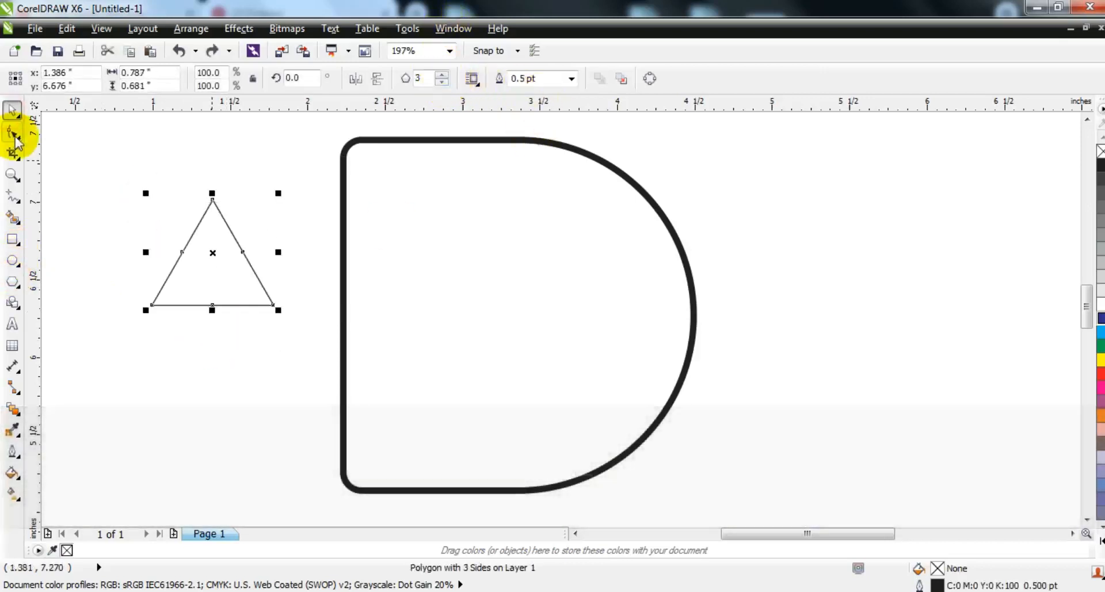
Fillet the triangle's corners with a 0.06 in radius.
{"action": "left_click", "coordinate": [453, 28]}
{"action": "mouse_move", "coordinate": [492, 170]}
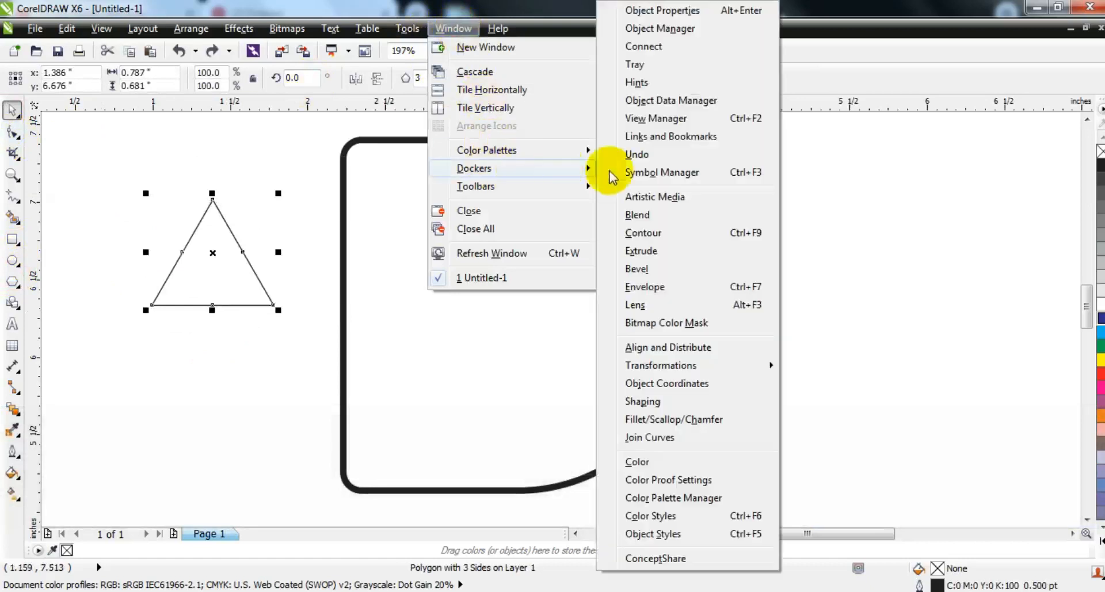
{"action": "left_click", "coordinate": [667, 423]}
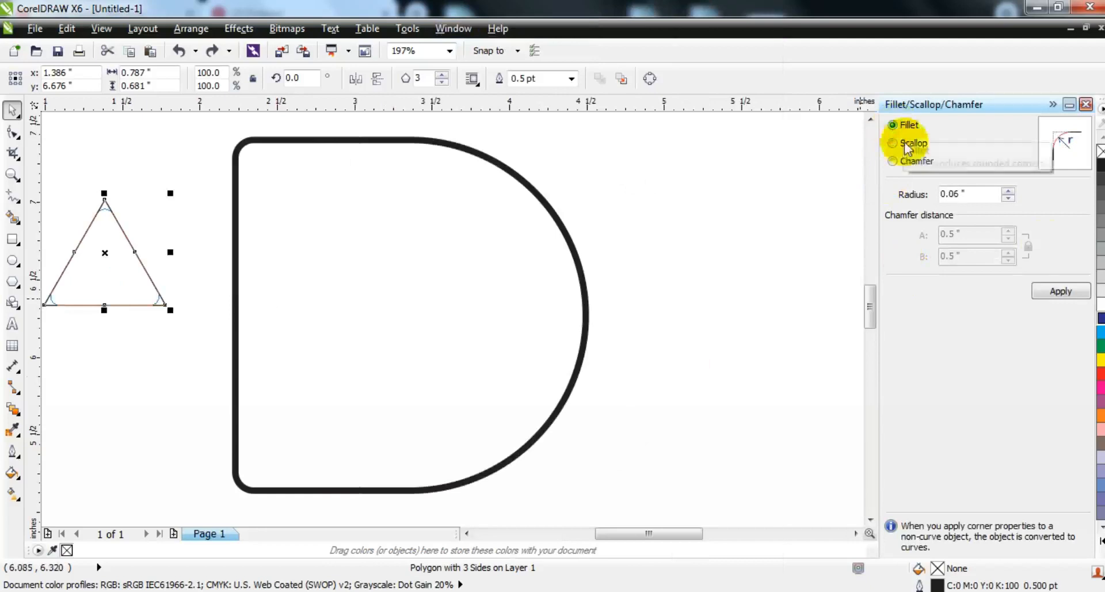
{"action": "left_click", "coordinate": [1061, 291]}
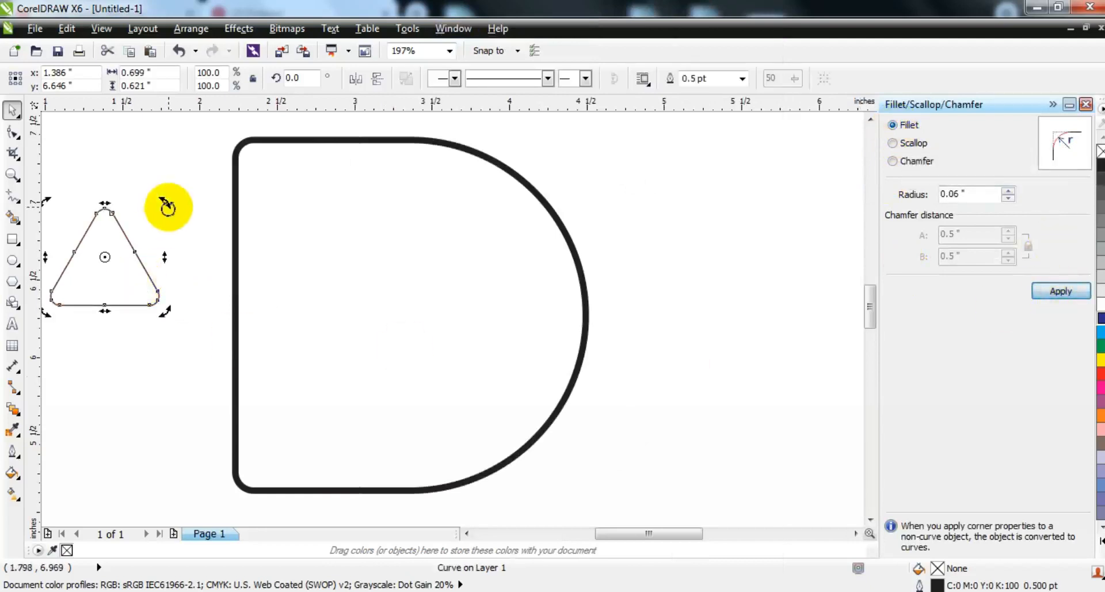
Rotate the triangle to 270° so it points right and center it horizontally and vertically on the D shape.
{"action": "left_click_drag", "start_coordinate": [166, 202], "coordinate": [151, 305]}
{"action": "left_click", "coordinate": [316, 225], "text": "shift"}
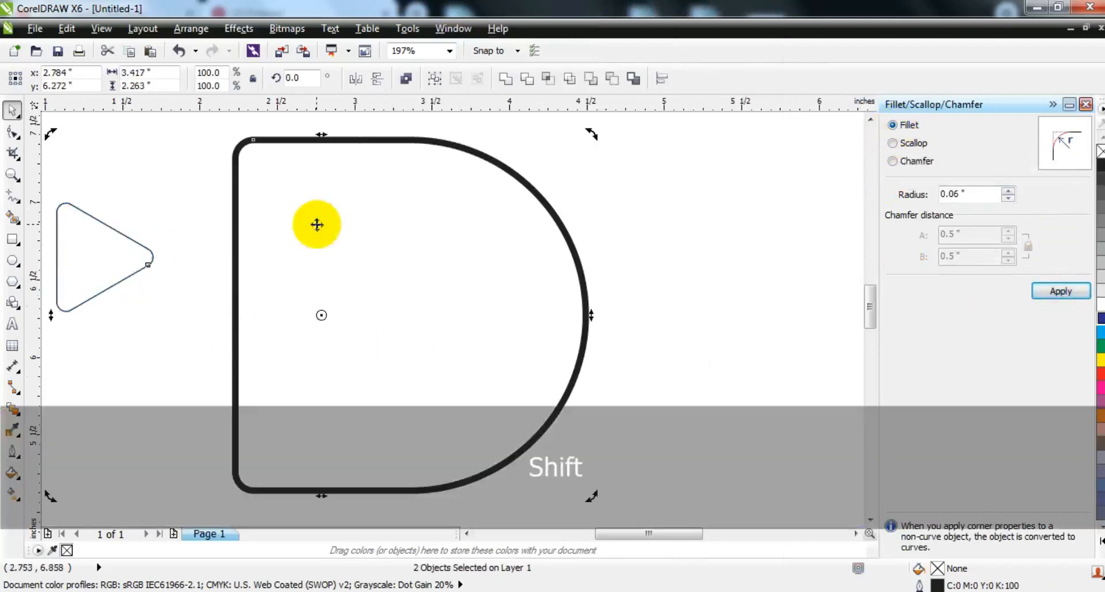
{"action": "key", "text": "c"}
{"action": "key", "text": "e"}
{"action": "left_click", "coordinate": [768, 368]}
{"action": "left_click", "coordinate": [457, 316]}
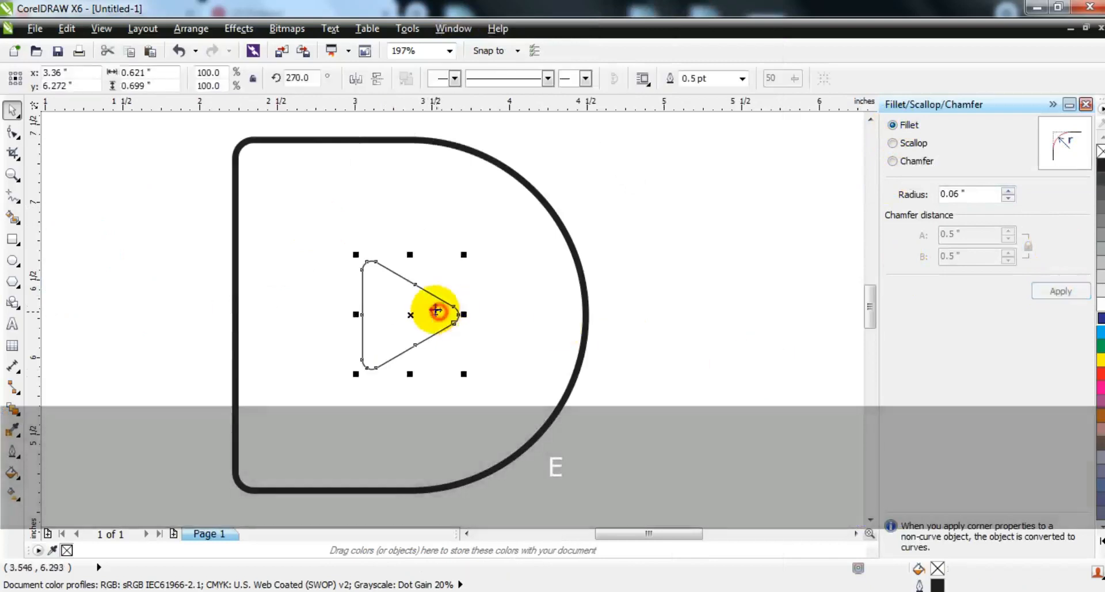
Enlarge the triangle about its center to about 146% and close the Fillet/Scallop/Chamfer docker.
{"action": "left_click_drag", "start_coordinate": [459, 254], "coordinate": [486, 230]}
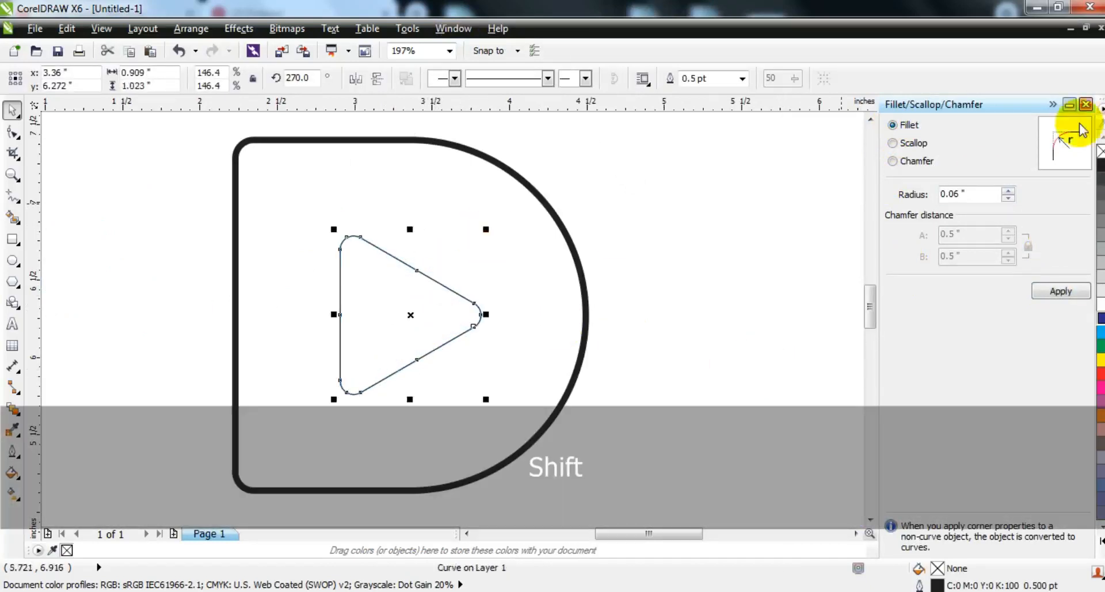
{"action": "left_click", "coordinate": [1085, 106]}
{"action": "key", "text": "F3"}
{"action": "left_click", "coordinate": [704, 276]}
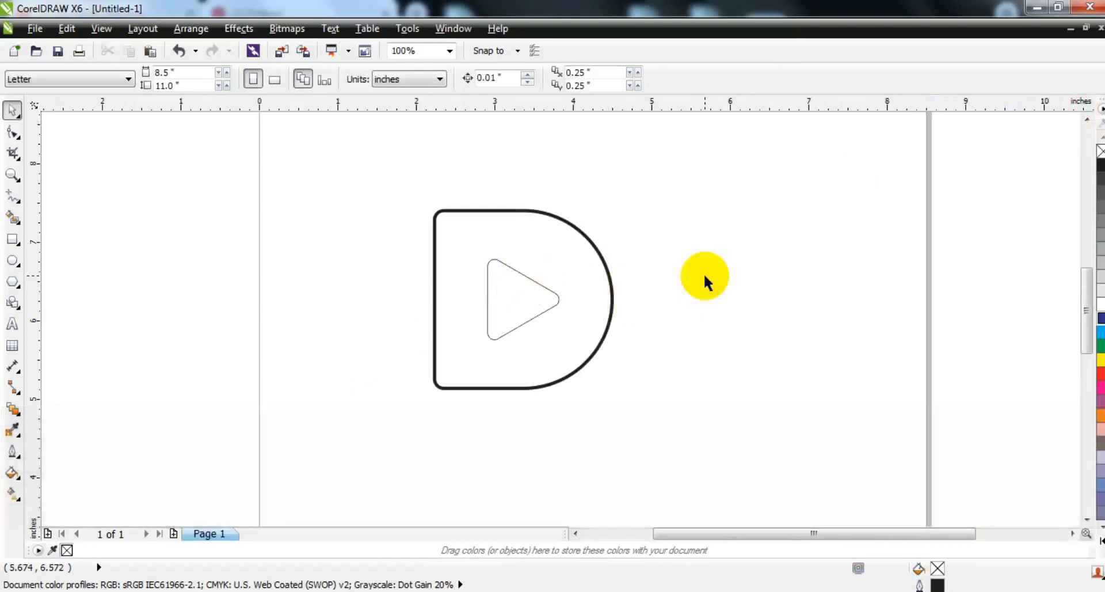
Draw a rectangle about 0.976 by 0.351 in across the D's straight edge and weld it to the triangle as an arrow.
{"action": "left_click", "coordinate": [10, 176]}
{"action": "left_click_drag", "start_coordinate": [400, 190], "coordinate": [681, 405]}
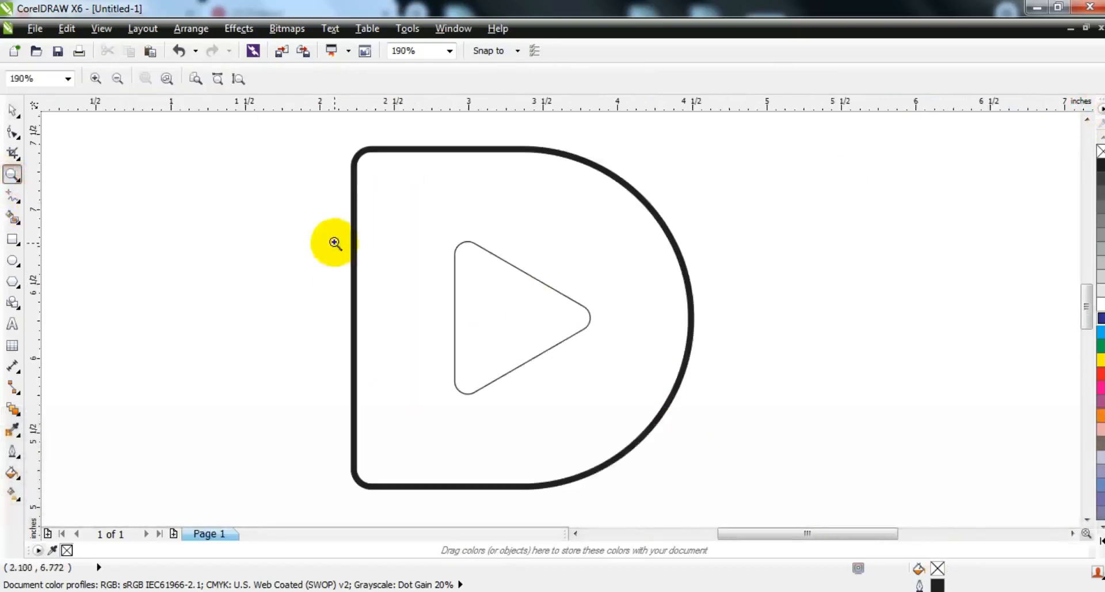
{"action": "left_click", "coordinate": [13, 240]}
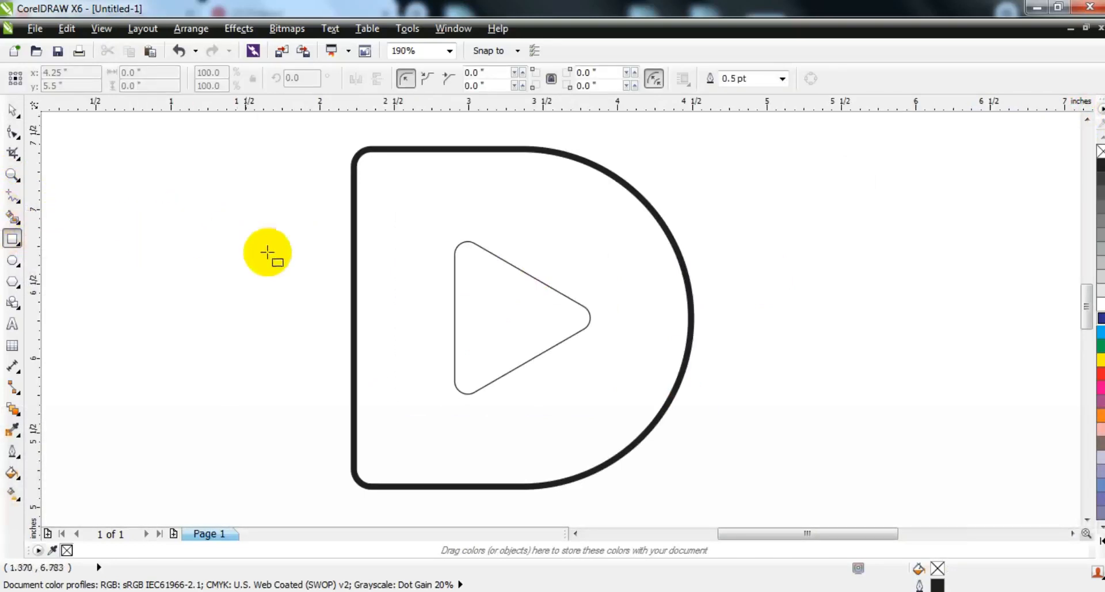
{"action": "left_click_drag", "start_coordinate": [338, 290], "coordinate": [484, 342]}
{"action": "left_click", "coordinate": [13, 109]}
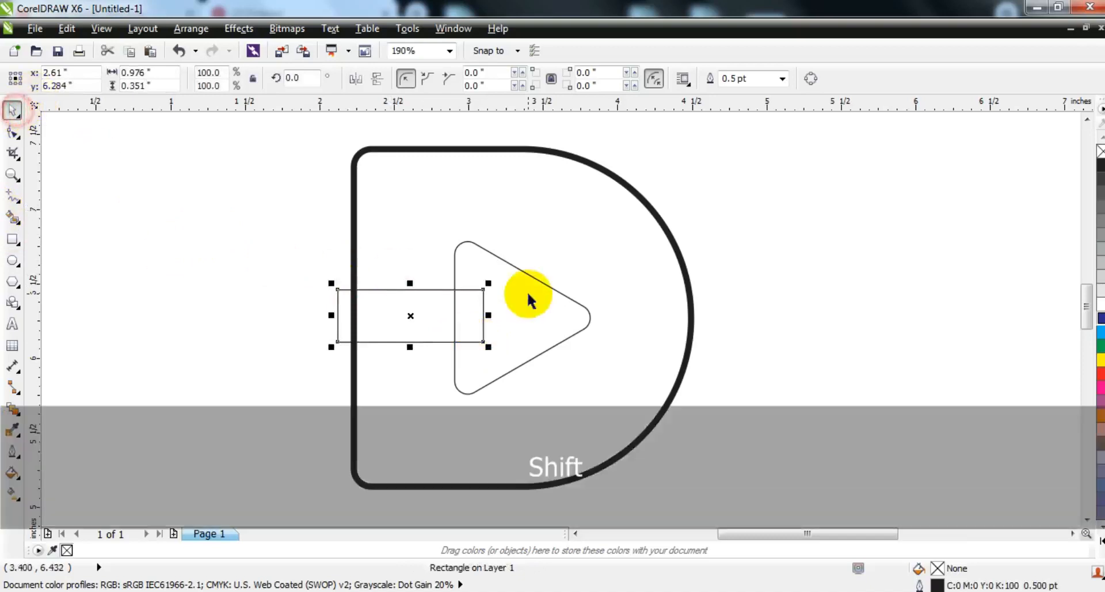
{"action": "left_click", "coordinate": [529, 294], "text": "shift"}
{"action": "left_click", "coordinate": [506, 78]}
Enlarge the arrow slightly about its center and align it vertically with the center of the D shape.
{"action": "left_click_drag", "start_coordinate": [598, 234], "coordinate": [608, 228]}
{"action": "left_click", "coordinate": [574, 210], "text": "shift"}
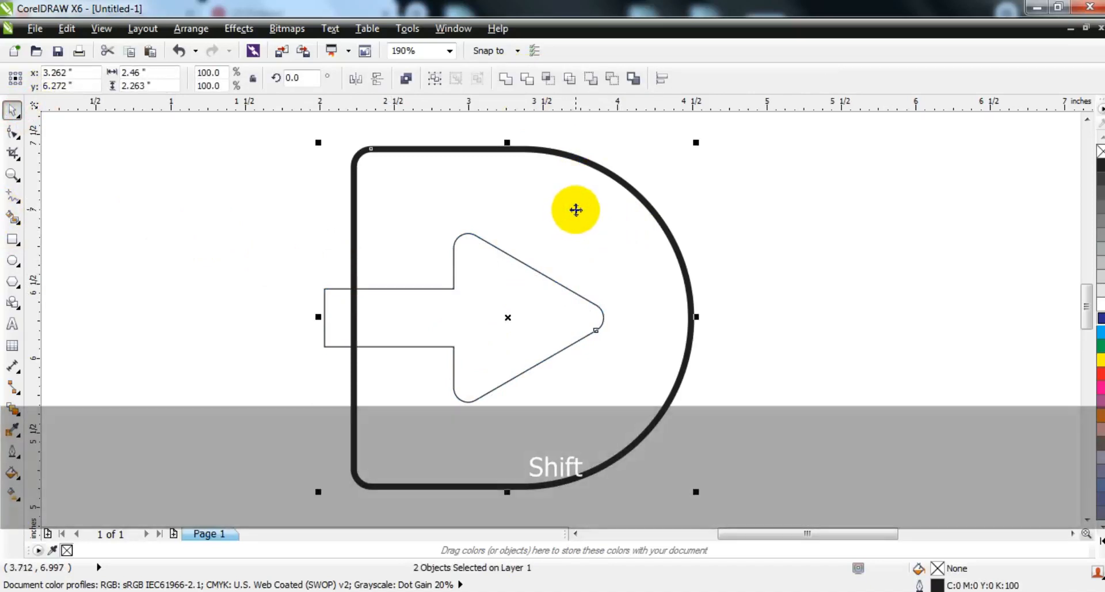
{"action": "key", "text": "e"}
{"action": "left_click", "coordinate": [792, 239]}
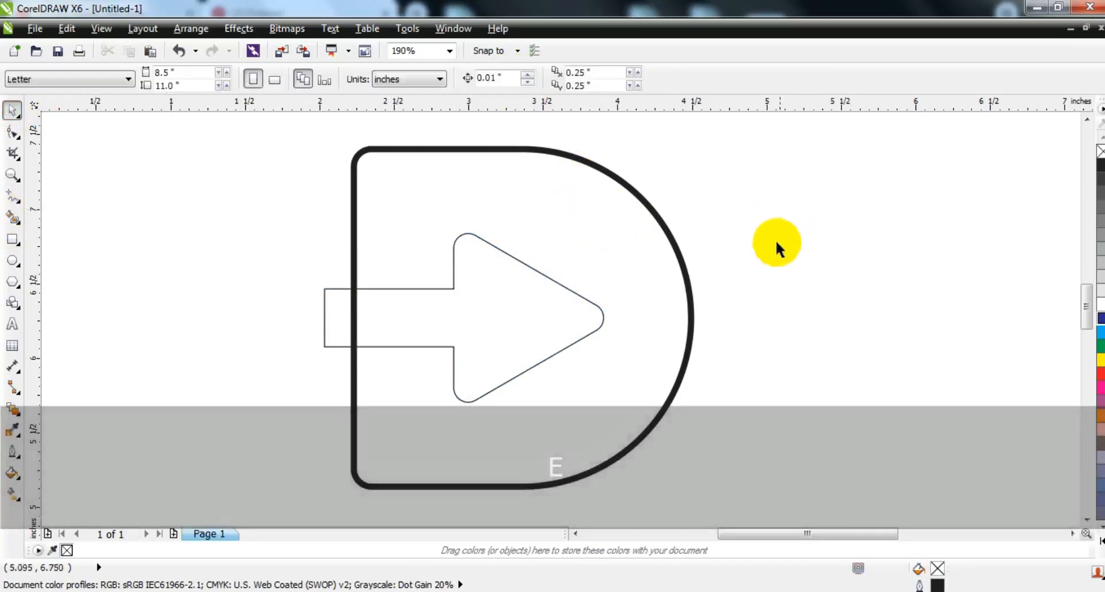
Draw a circle about 0.249 in across, touching the D's straight edge and the upper edge of the arrow shaft.
{"action": "left_click", "coordinate": [12, 174]}
{"action": "left_click_drag", "start_coordinate": [357, 239], "coordinate": [487, 322]}
{"action": "left_click", "coordinate": [12, 260]}
{"action": "left_click_drag", "start_coordinate": [297, 225], "coordinate": [385, 384]}
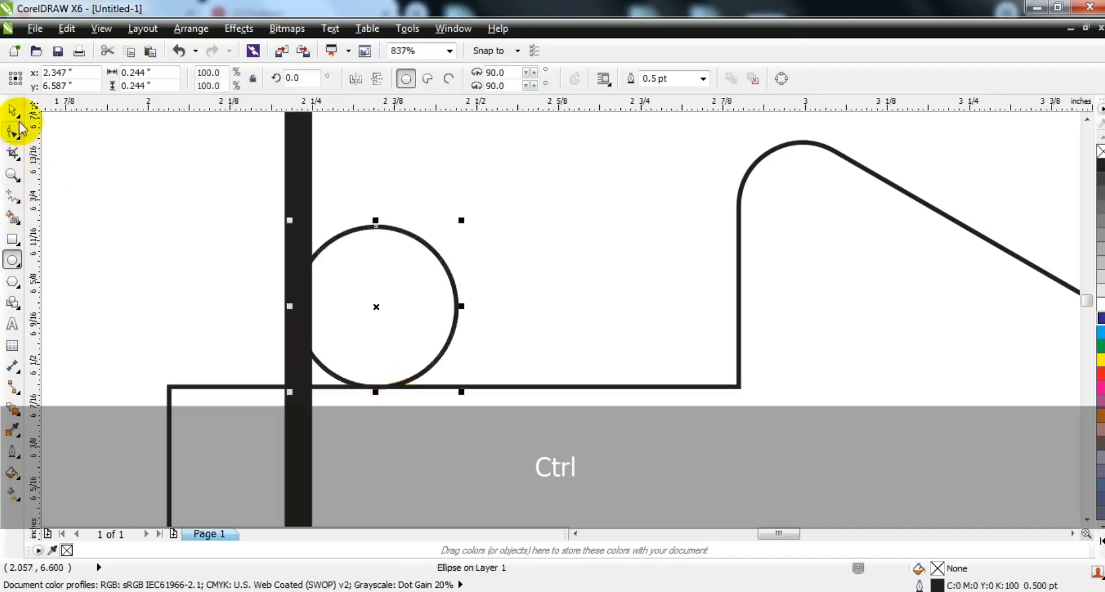
{"action": "left_click_drag", "start_coordinate": [289, 220], "coordinate": [286, 217]}
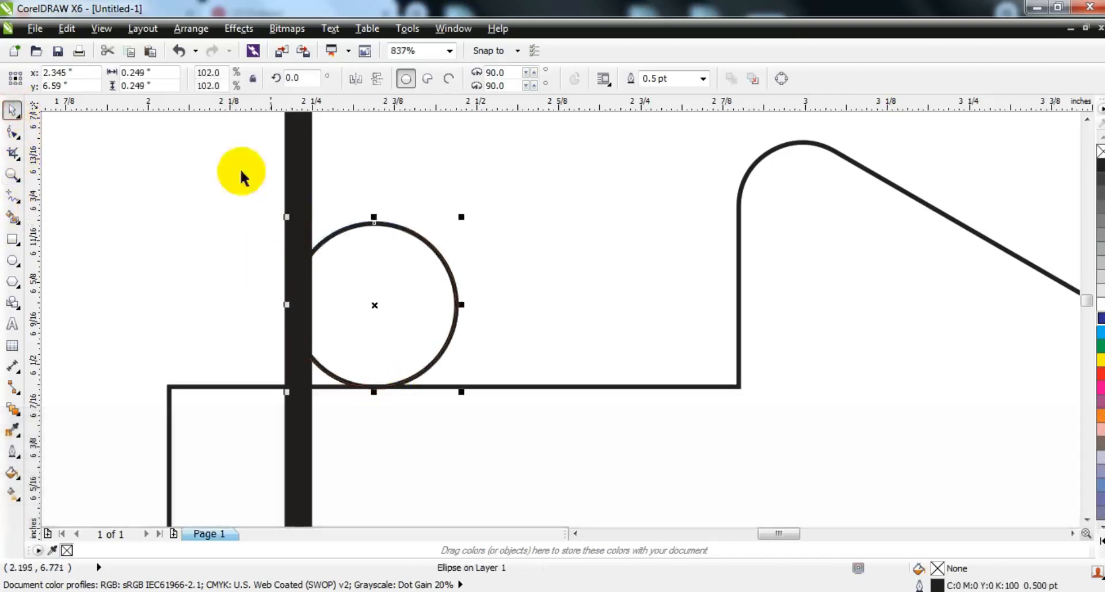
Duplicate the circle straight down so the copy touches the lower edge of the arrow shaft.
{"action": "key", "text": "F3"}
{"action": "left_click_drag", "start_coordinate": [408, 242], "coordinate": [419, 321]}
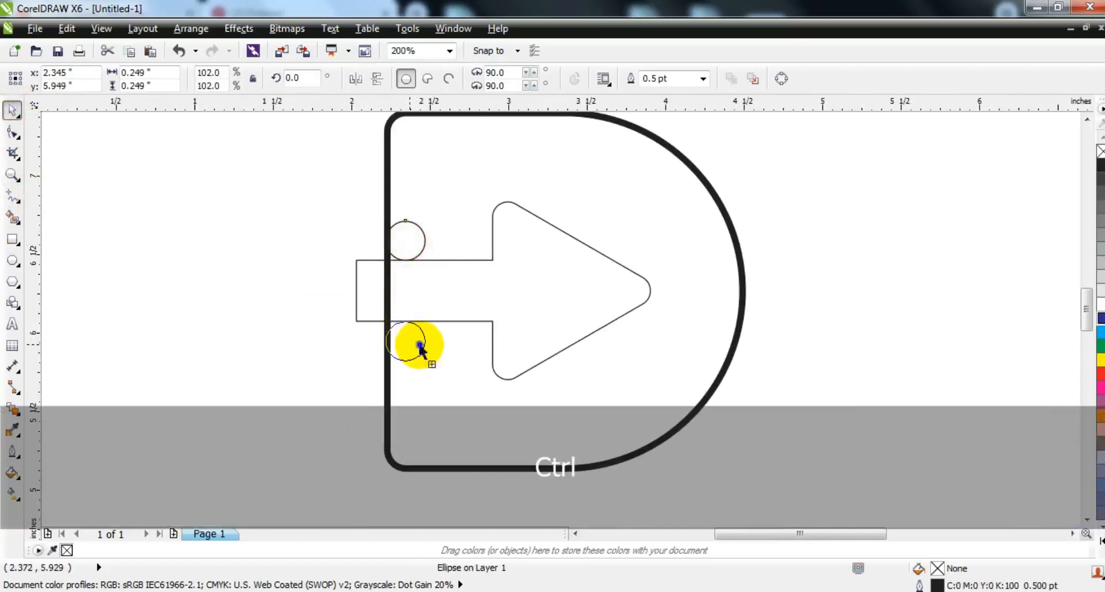
{"action": "left_click_drag", "start_coordinate": [420, 345], "coordinate": [419, 344]}
{"action": "key", "text": "F3"}
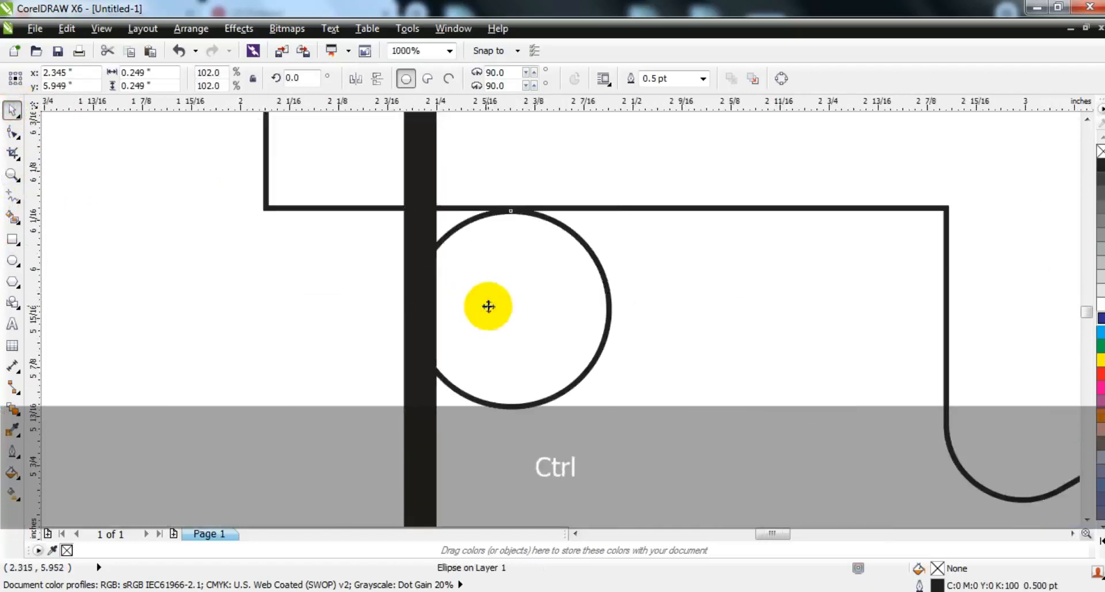
{"action": "left_click_drag", "start_coordinate": [489, 305], "coordinate": [493, 301]}
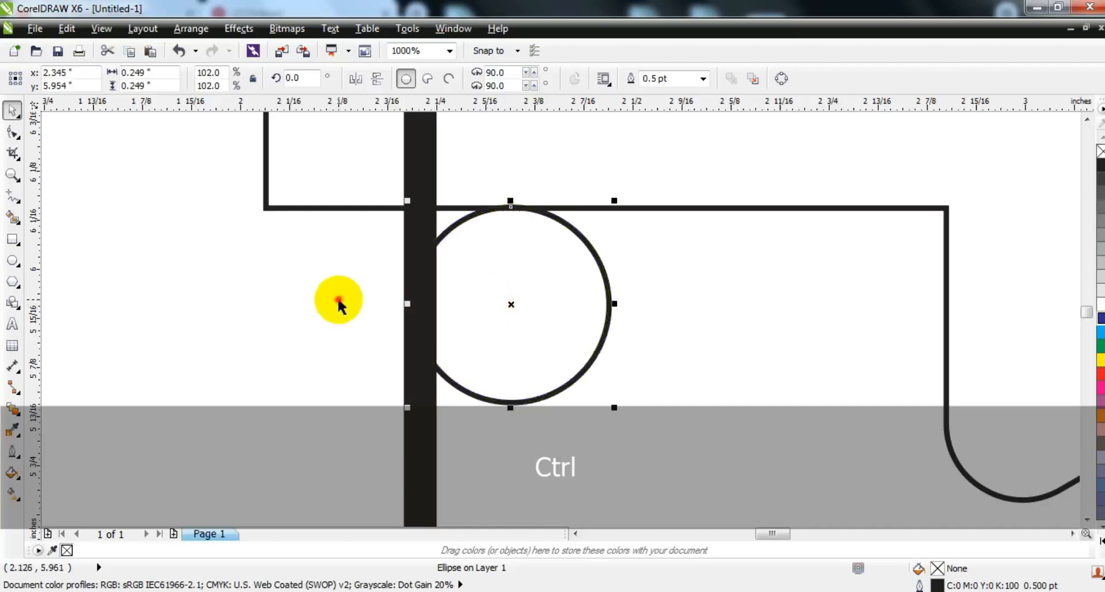
{"action": "left_click", "coordinate": [339, 299]}
Smart-fill the D area around the arrow and both small circles with 60% gray.
{"action": "key", "text": "F4"}
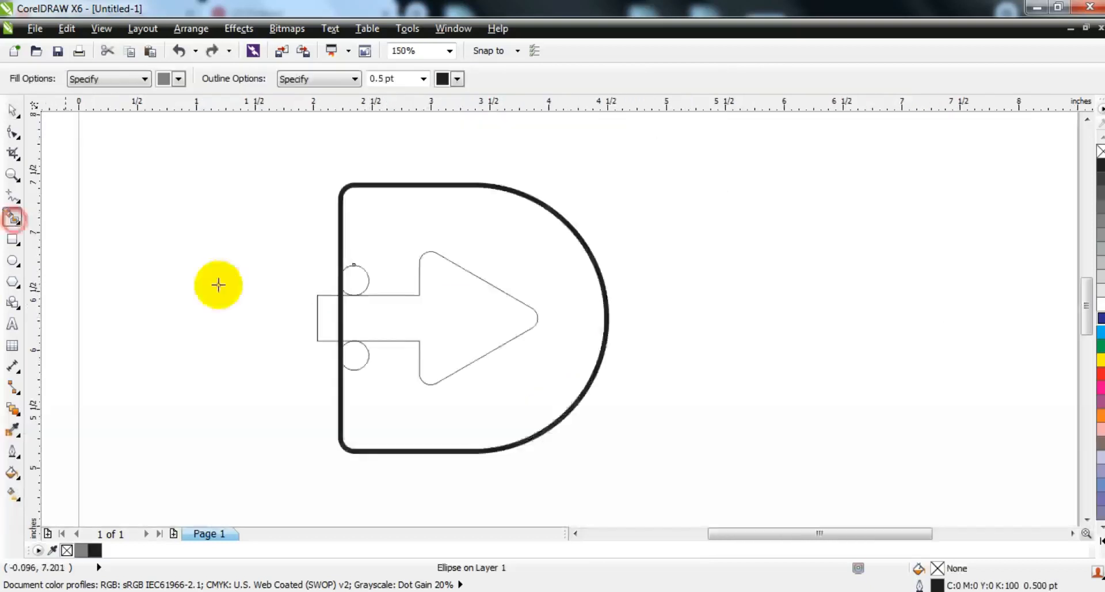
{"action": "left_click", "coordinate": [368, 264]}
{"action": "left_click", "coordinate": [362, 280]}
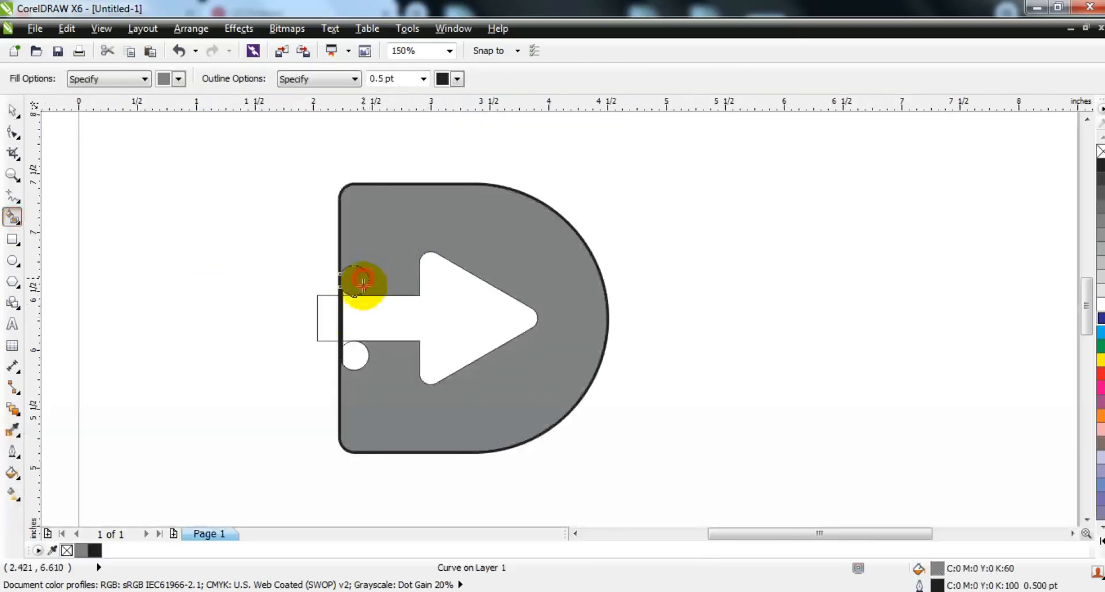
{"action": "left_click", "coordinate": [14, 113]}
{"action": "left_click", "coordinate": [91, 291]}
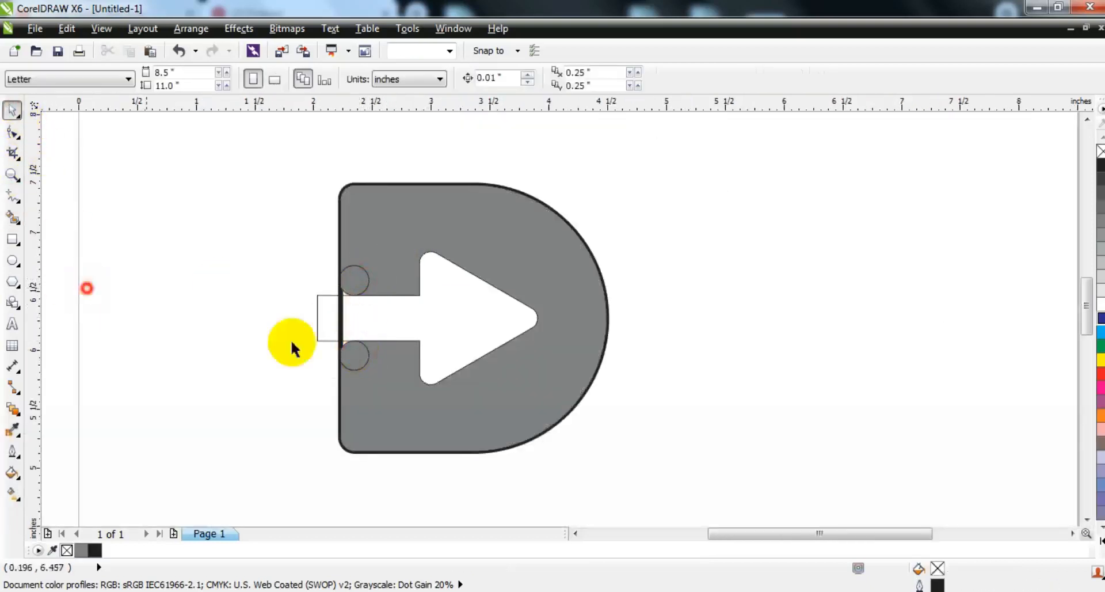
Delete the original arrow and the original thick D outline, leaving the gray filled shapes.
{"action": "left_click", "coordinate": [332, 323]}
{"action": "key", "text": "Delete"}
{"action": "left_click", "coordinate": [341, 322]}
{"action": "key", "text": "Delete"}
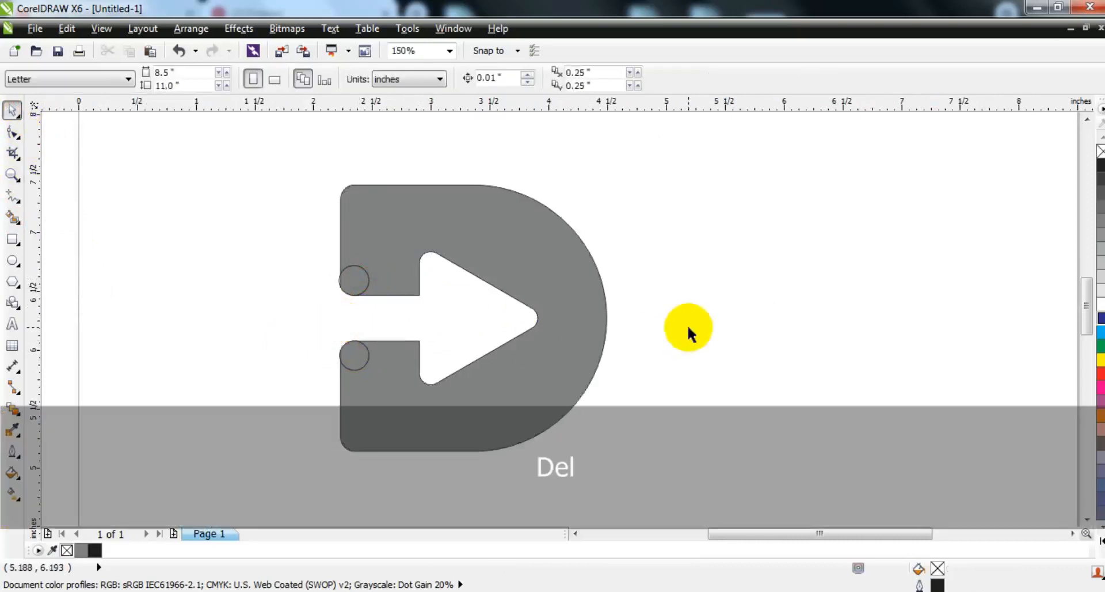
Weld both gray circles to the gray D shape and delete the leftover original circles.
{"action": "left_click", "coordinate": [357, 357]}
{"action": "left_click", "coordinate": [411, 407], "text": "shift"}
{"action": "left_click", "coordinate": [501, 80]}
{"action": "left_click", "coordinate": [225, 236]}
{"action": "left_click", "coordinate": [353, 280]}
{"action": "left_click", "coordinate": [410, 202], "text": "shift"}
{"action": "left_click", "coordinate": [505, 79]}
{"action": "left_click_drag", "start_coordinate": [172, 181], "coordinate": [415, 444]}
{"action": "key", "text": "Delete"}
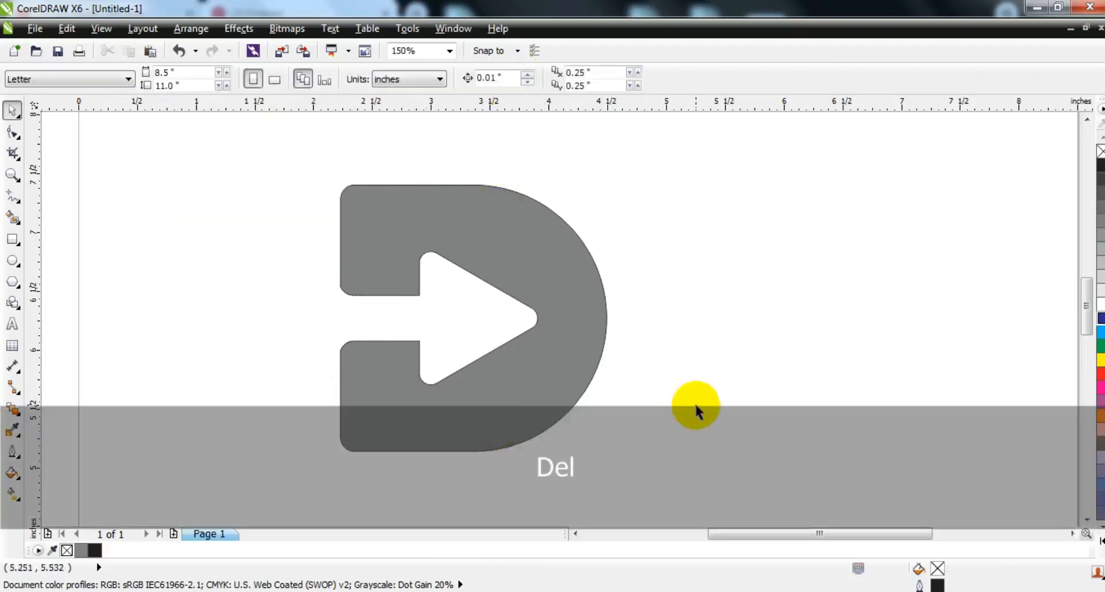
Change the D shape's fill to light gray.
{"action": "left_click", "coordinate": [593, 303]}
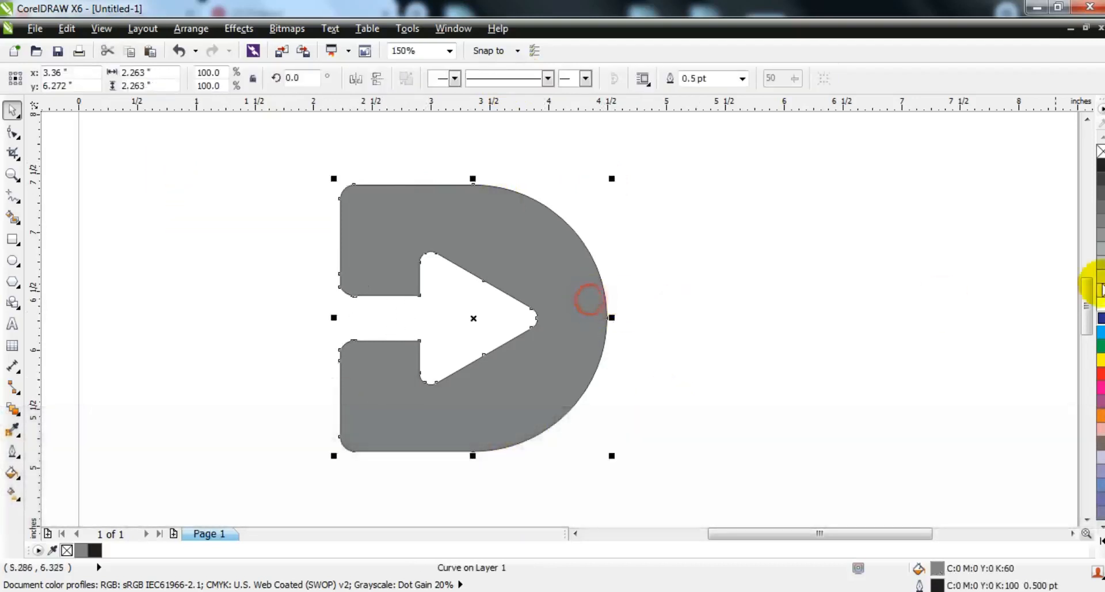
{"action": "left_click", "coordinate": [1098, 291]}
{"action": "left_click", "coordinate": [766, 296]}
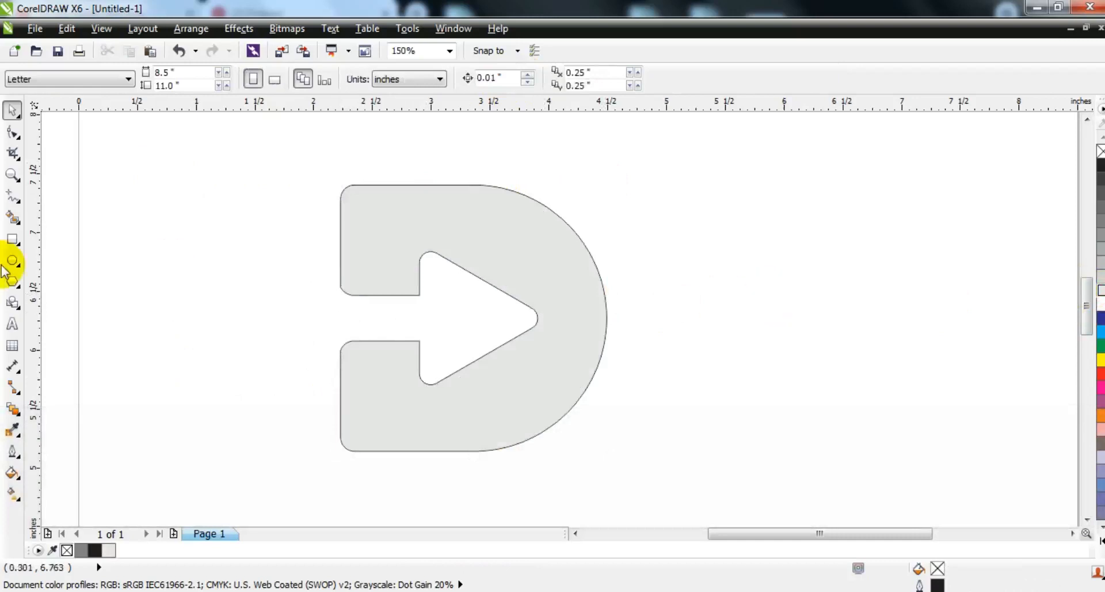
Draw a rectangle about 0.56 by 0.99 inches beside the D and round its top-left corner by about 0.28 inch.
{"action": "left_click", "coordinate": [11, 239]}
{"action": "left_click_drag", "start_coordinate": [151, 200], "coordinate": [215, 316]}
{"action": "key", "text": "ctrl"}
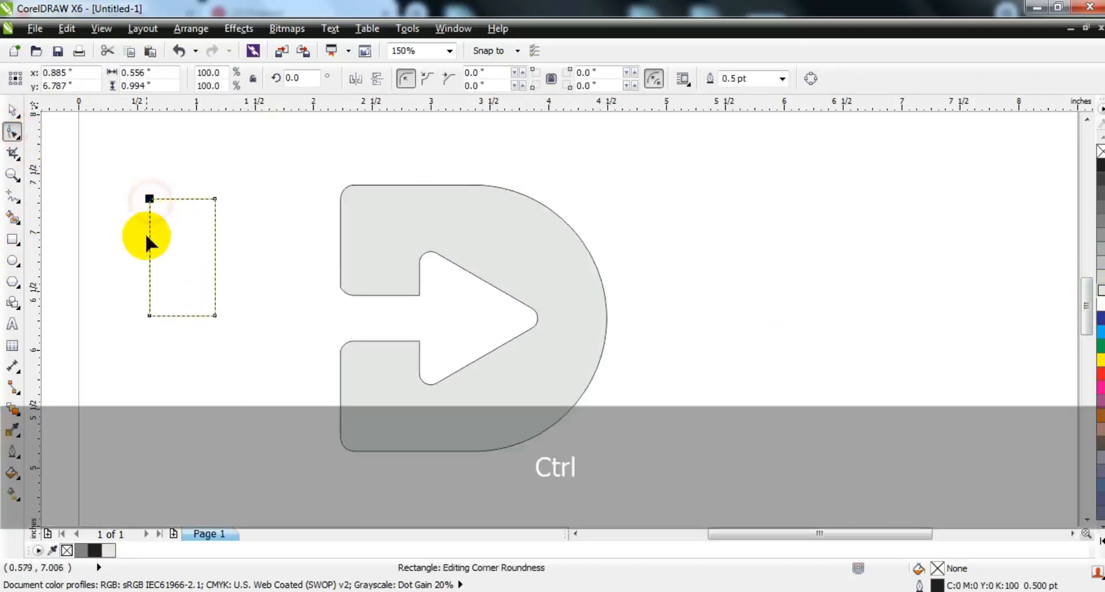
Move the rounded rectangle over the D's upper part, flush with the arrow's vertical edge, and scale it to reach the D's top edge.
{"action": "left_click_drag", "start_coordinate": [139, 246], "coordinate": [445, 243]}
{"action": "left_click", "coordinate": [12, 110]}
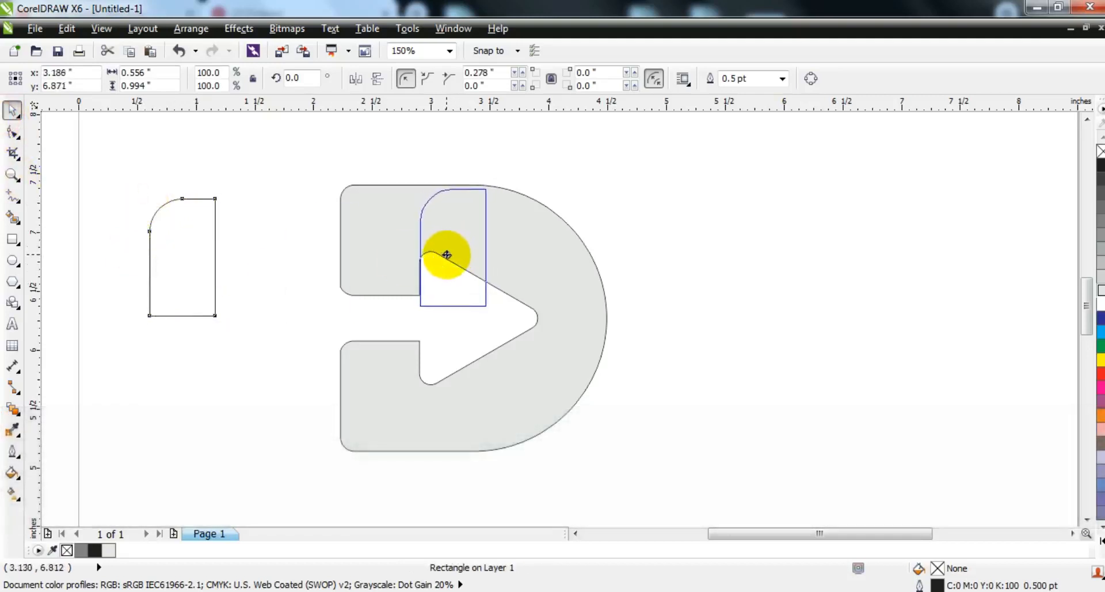
{"action": "left_click_drag", "start_coordinate": [447, 255], "coordinate": [446, 254]}
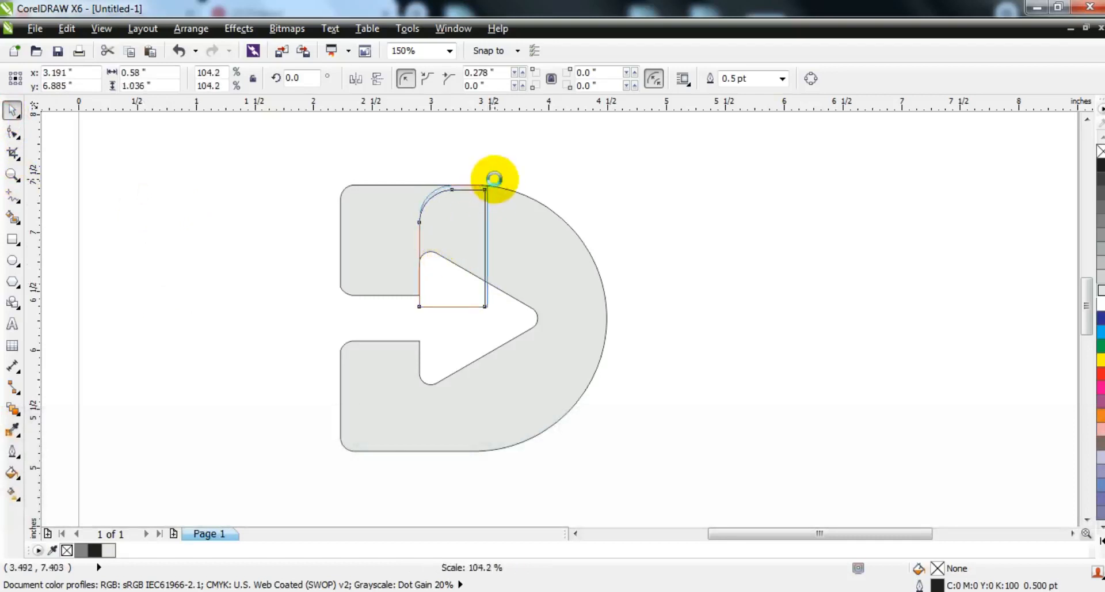
{"action": "left_click_drag", "start_coordinate": [494, 179], "coordinate": [494, 179]}
Smart-fill the D's upper arm outside the rounded rectangle with 60% gray.
{"action": "left_click", "coordinate": [12, 217]}
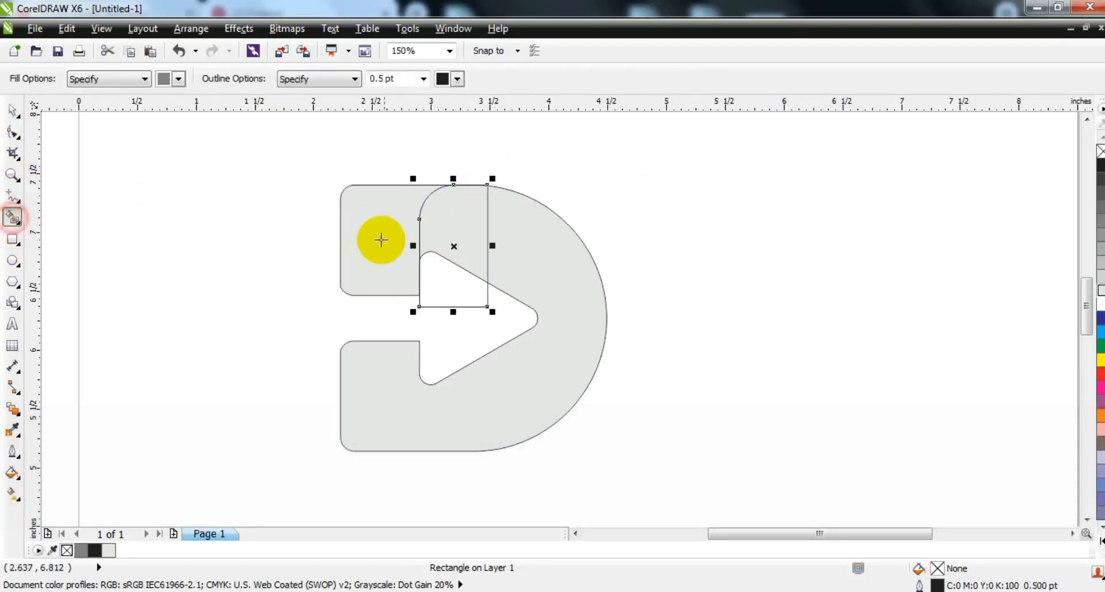
{"action": "left_click", "coordinate": [381, 239]}
{"action": "left_click", "coordinate": [13, 109]}
{"action": "left_click", "coordinate": [128, 316]}
{"action": "left_click", "coordinate": [454, 224]}
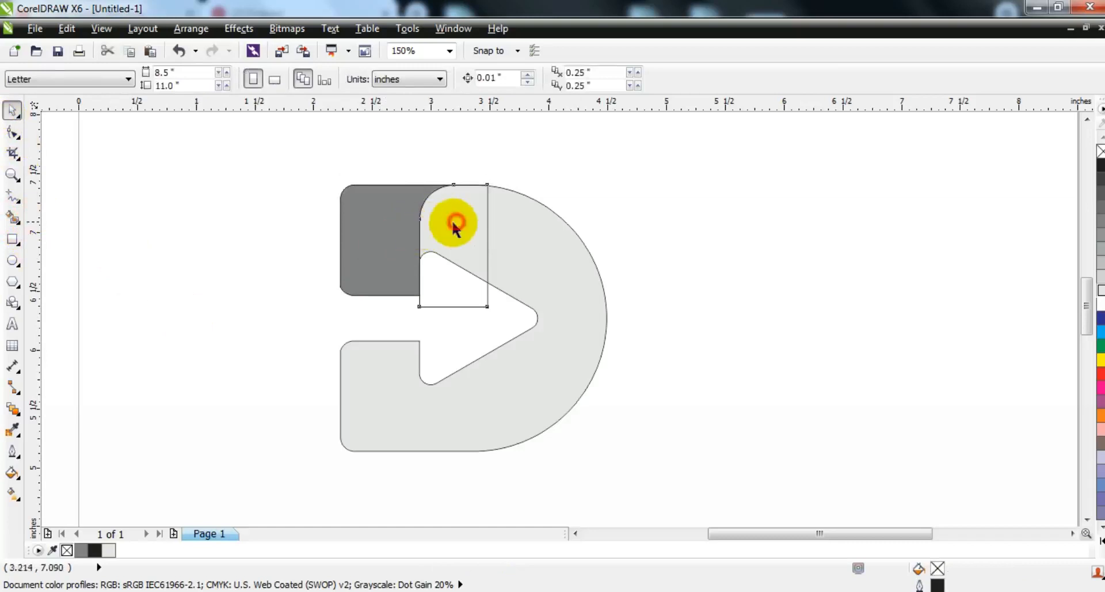
{"action": "key", "text": "ctrl+z"}
Rotate the rounded rectangle to 120° and place it over the D's lower arm, aligned with the arrow's lower diagonal edge.
{"action": "left_click_drag", "start_coordinate": [611, 162], "coordinate": [251, 412]}
{"action": "key", "text": "shift+F2"}
{"action": "left_click", "coordinate": [392, 318]}
{"action": "key", "text": "F3"}
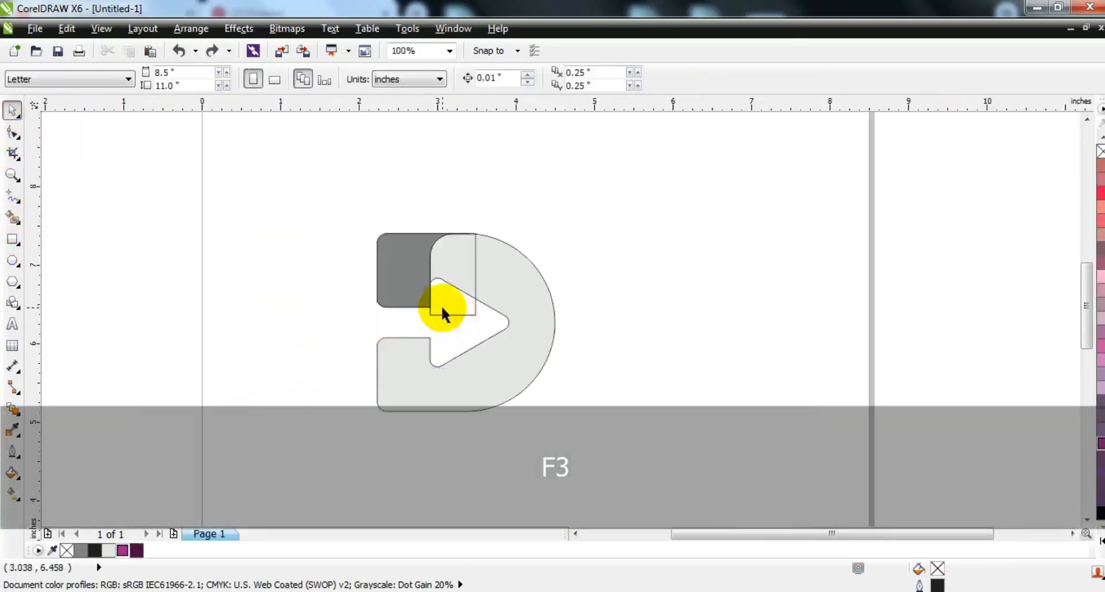
{"action": "left_click_drag", "start_coordinate": [441, 310], "coordinate": [350, 299]}
{"action": "left_click", "coordinate": [313, 365]}
{"action": "left_click", "coordinate": [340, 400]}
{"action": "left_click_drag", "start_coordinate": [349, 343], "coordinate": [422, 365]}
Smart-fill the D's lower arm above the rotated rectangle's diagonal edge with 60% gray.
{"action": "left_click", "coordinate": [313, 374]}
{"action": "key", "text": "z"}
{"action": "left_click_drag", "start_coordinate": [320, 202], "coordinate": [587, 426]}
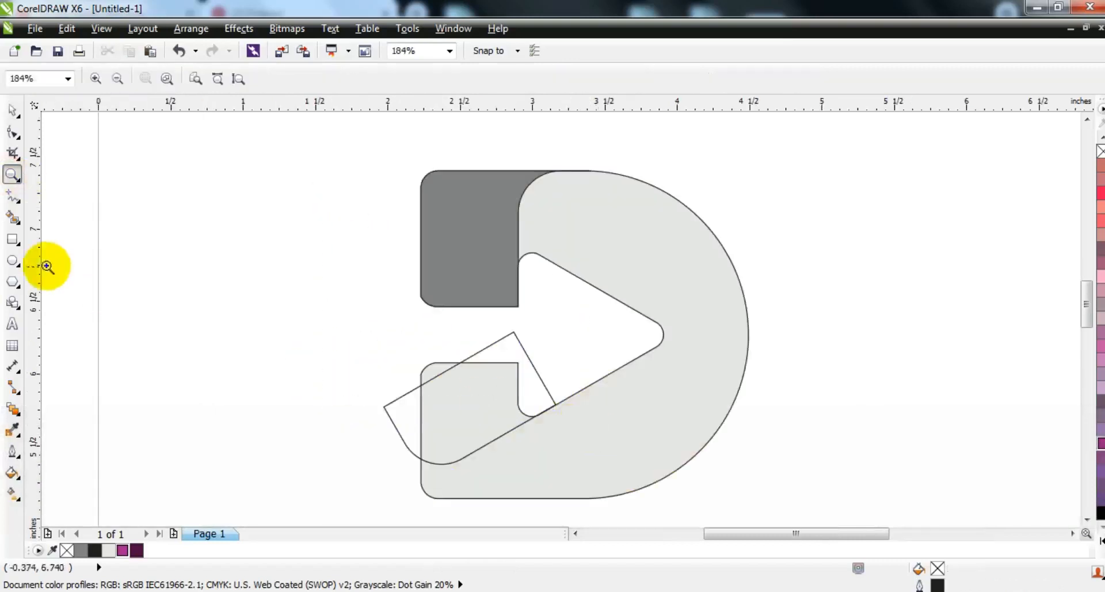
{"action": "left_click", "coordinate": [13, 217]}
{"action": "left_click", "coordinate": [433, 375]}
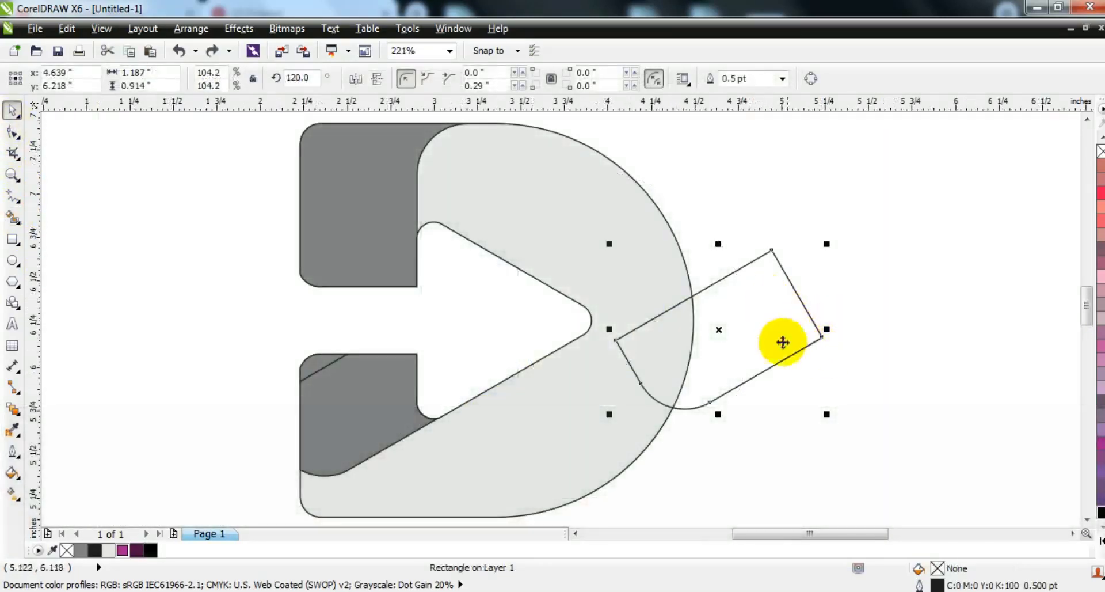
Rotate the rounded rectangle to about 240.7° and align its long edge with the arrow's upper diagonal across the D's curve.
{"action": "left_click_drag", "start_coordinate": [826, 412], "coordinate": [724, 265]}
{"action": "left_click_drag", "start_coordinate": [791, 345], "coordinate": [655, 384]}
{"action": "left_click", "coordinate": [538, 358]}
{"action": "left_click_drag", "start_coordinate": [678, 456], "coordinate": [674, 460]}
{"action": "left_click_drag", "start_coordinate": [612, 395], "coordinate": [627, 407]}
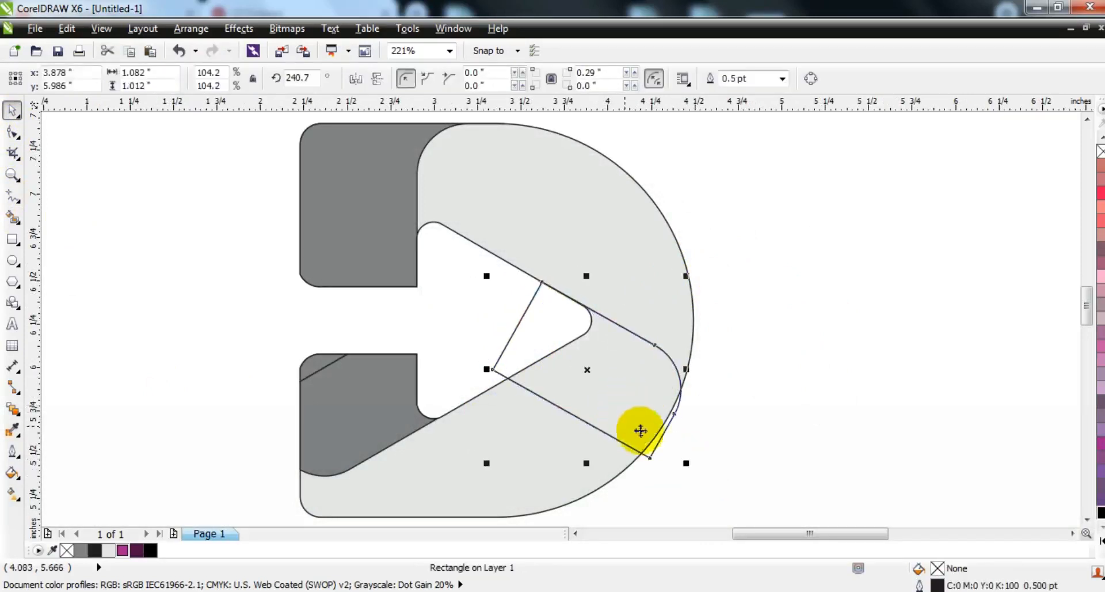
Smart-fill the D's upper curved section with 60% gray and delete the rounded rectangle.
{"action": "left_click", "coordinate": [12, 222]}
{"action": "left_click", "coordinate": [568, 234]}
{"action": "left_click", "coordinate": [11, 110]}
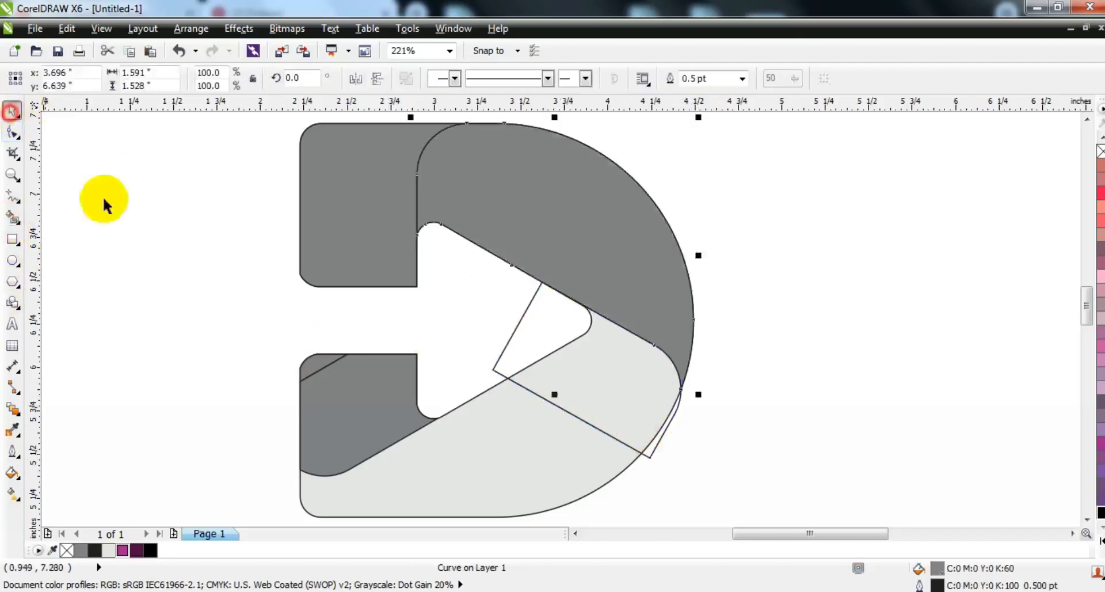
{"action": "left_click", "coordinate": [104, 199]}
{"action": "left_click", "coordinate": [529, 318]}
{"action": "key", "text": "Delete"}
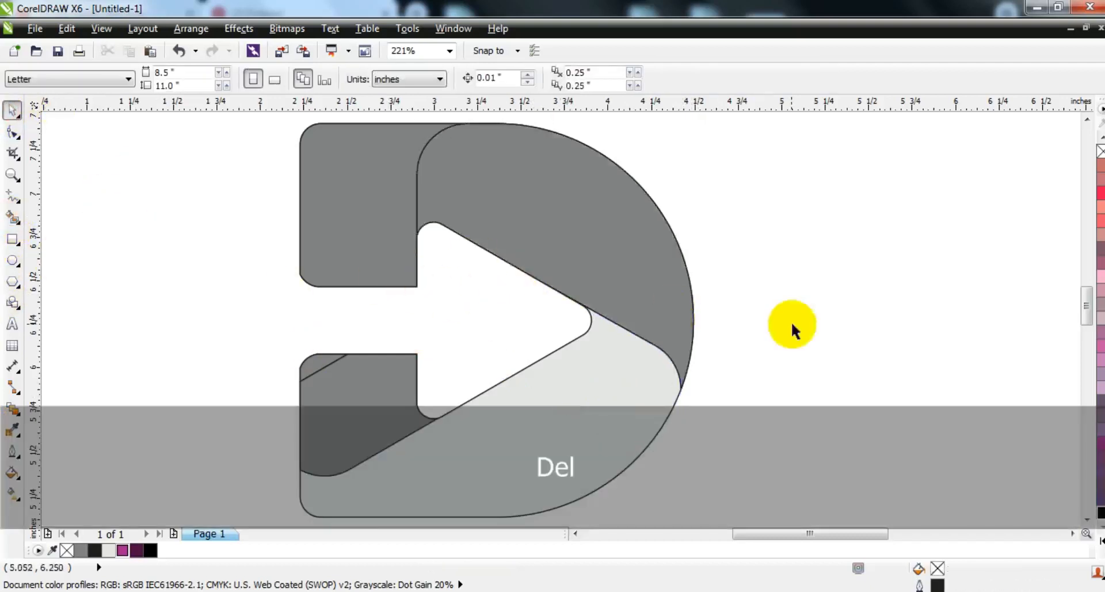
Weld the two gray pieces of the D's lower arm into one shape.
{"action": "left_click", "coordinate": [343, 407]}
{"action": "left_click", "coordinate": [316, 368], "text": "shift"}
{"action": "left_click", "coordinate": [504, 87]}
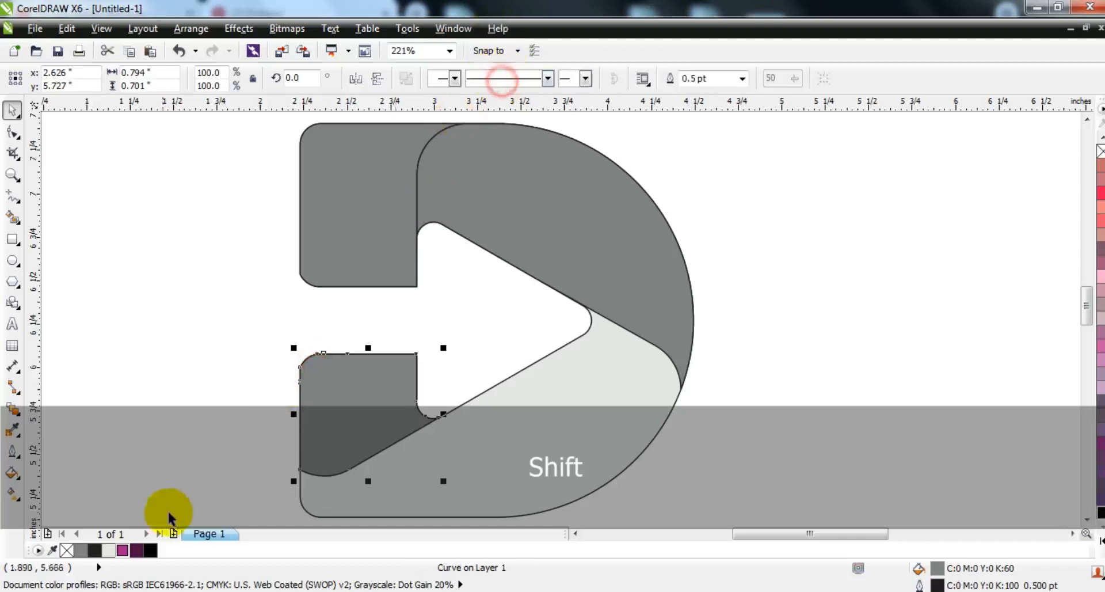
Apply a vertical linear gradient to the lower arm, from dark purple at its bottom to light purple at its top.
{"action": "left_click", "coordinate": [136, 550]}
{"action": "key", "text": "g"}
{"action": "left_click_drag", "start_coordinate": [346, 468], "coordinate": [344, 397]}
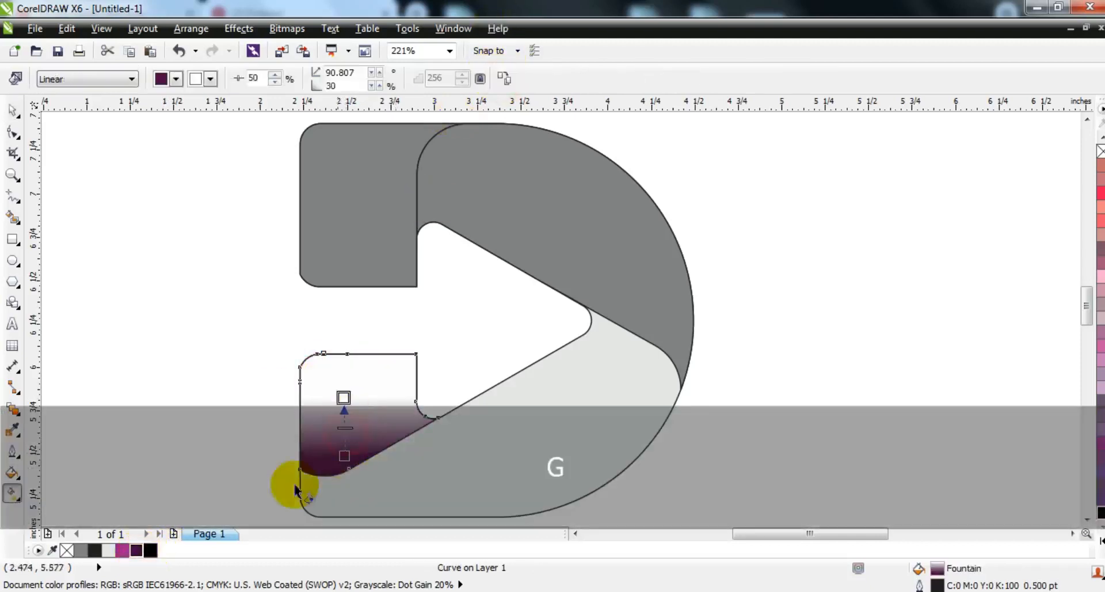
{"action": "left_click_drag", "start_coordinate": [122, 550], "coordinate": [344, 397]}
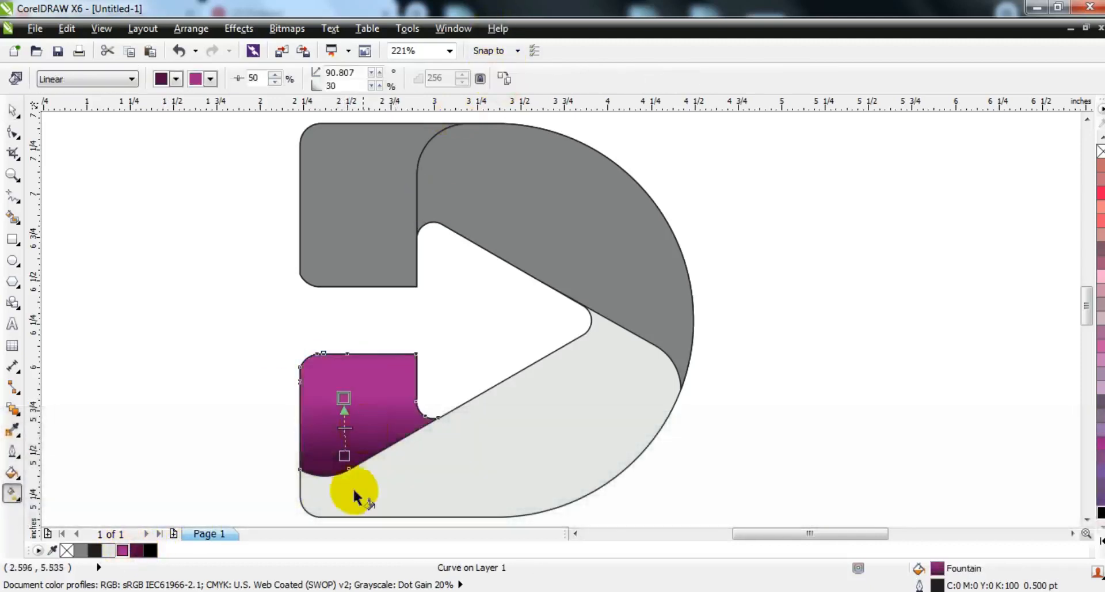
Apply a linear gradient to the upper arm, from dark purple at its bottom to light purple at its top.
{"action": "left_click", "coordinate": [365, 222]}
{"action": "left_click_drag", "start_coordinate": [137, 550], "coordinate": [355, 166]}
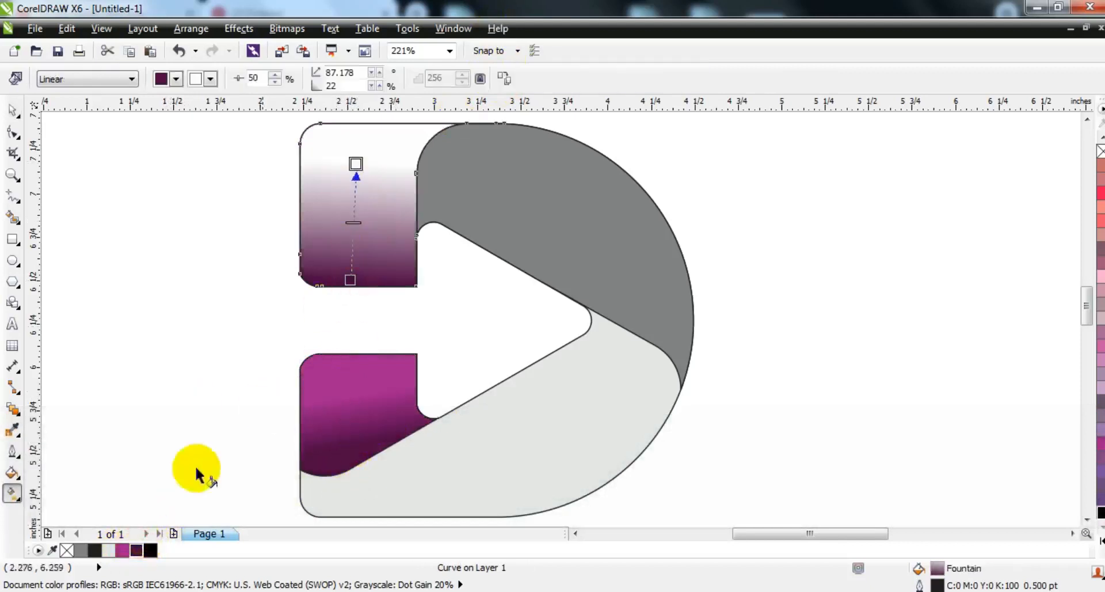
{"action": "left_click_drag", "start_coordinate": [122, 549], "coordinate": [356, 166]}
{"action": "left_click_drag", "start_coordinate": [350, 280], "coordinate": [352, 281]}
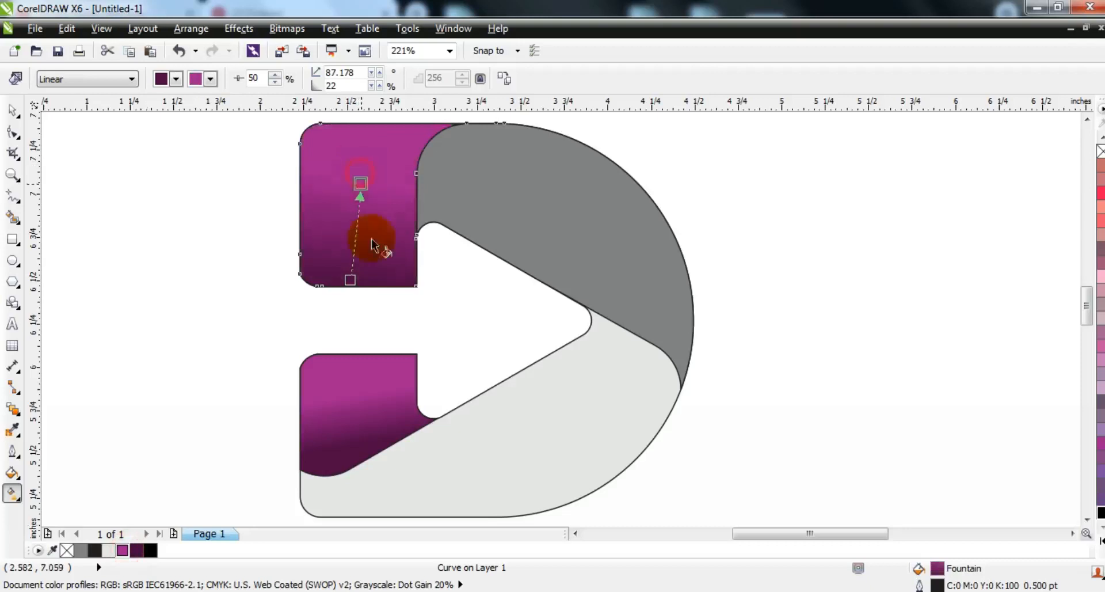
Apply a diagonal linear gradient to the upper curved section, dark purple beside the upper arm to light purple toward the arrow tip.
{"action": "left_click", "coordinate": [462, 217]}
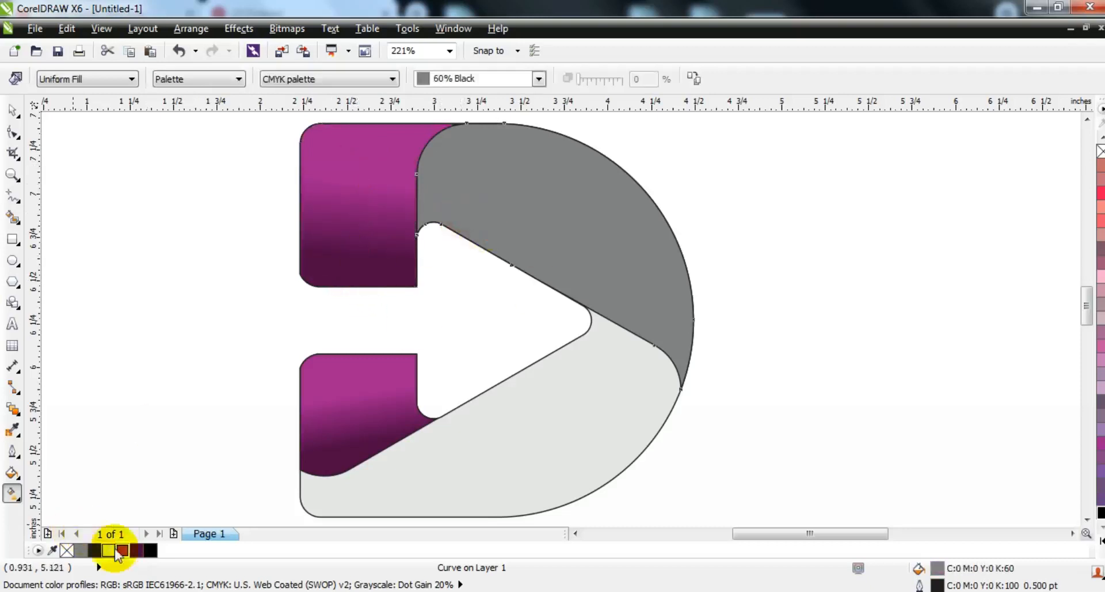
{"action": "left_click", "coordinate": [136, 550]}
{"action": "left_click_drag", "start_coordinate": [431, 168], "coordinate": [570, 250]}
{"action": "left_click_drag", "start_coordinate": [122, 550], "coordinate": [569, 251]}
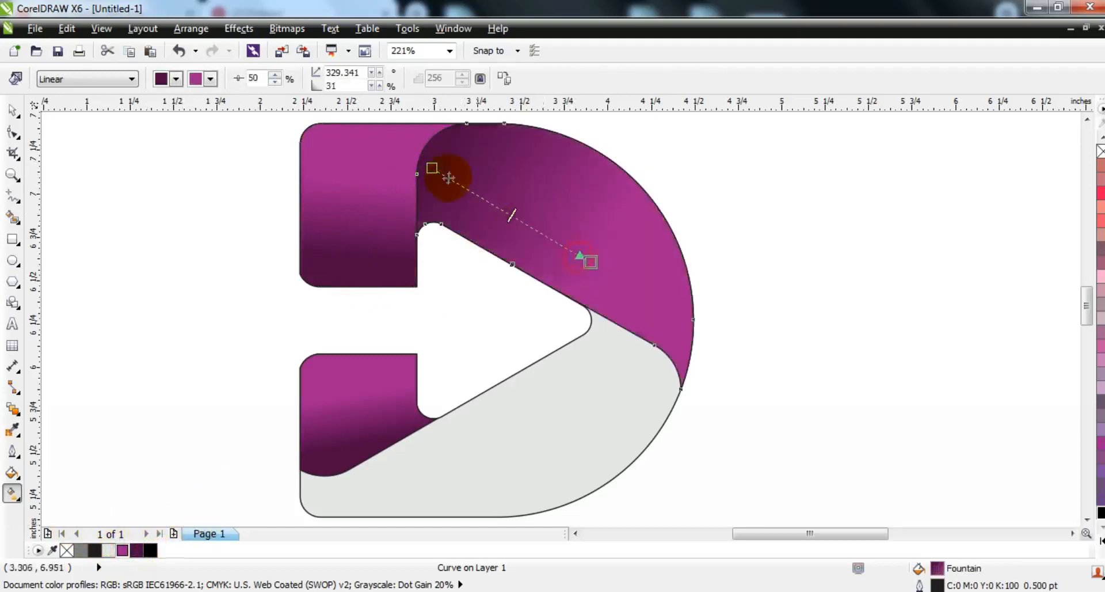
Apply a diagonal linear gradient to the remaining light gray lower section, dark purple near the arrow tip to light purple at lower left.
{"action": "left_click", "coordinate": [537, 441]}
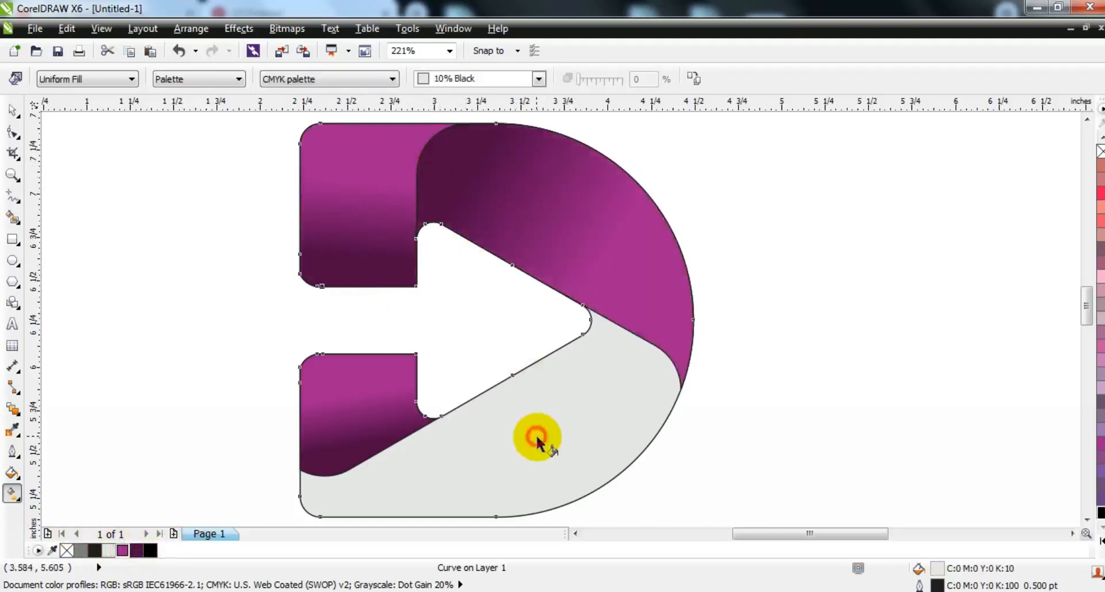
{"action": "left_click_drag", "start_coordinate": [131, 550], "coordinate": [355, 507]}
{"action": "left_click_drag", "start_coordinate": [572, 435], "coordinate": [495, 462]}
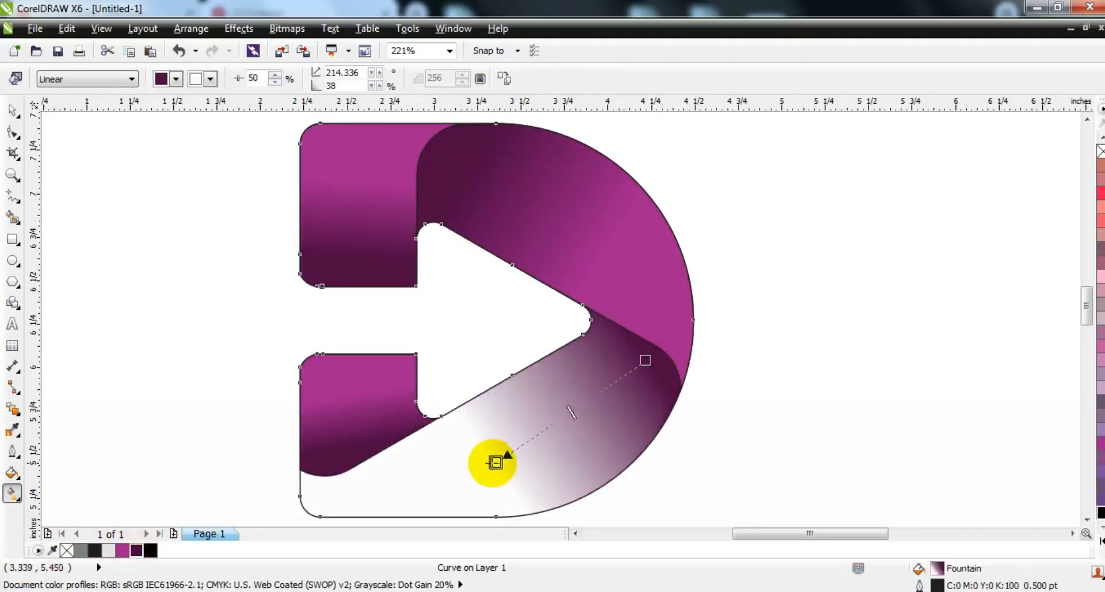
{"action": "left_click_drag", "start_coordinate": [126, 549], "coordinate": [468, 475]}
{"action": "left_click_drag", "start_coordinate": [645, 361], "coordinate": [614, 377]}
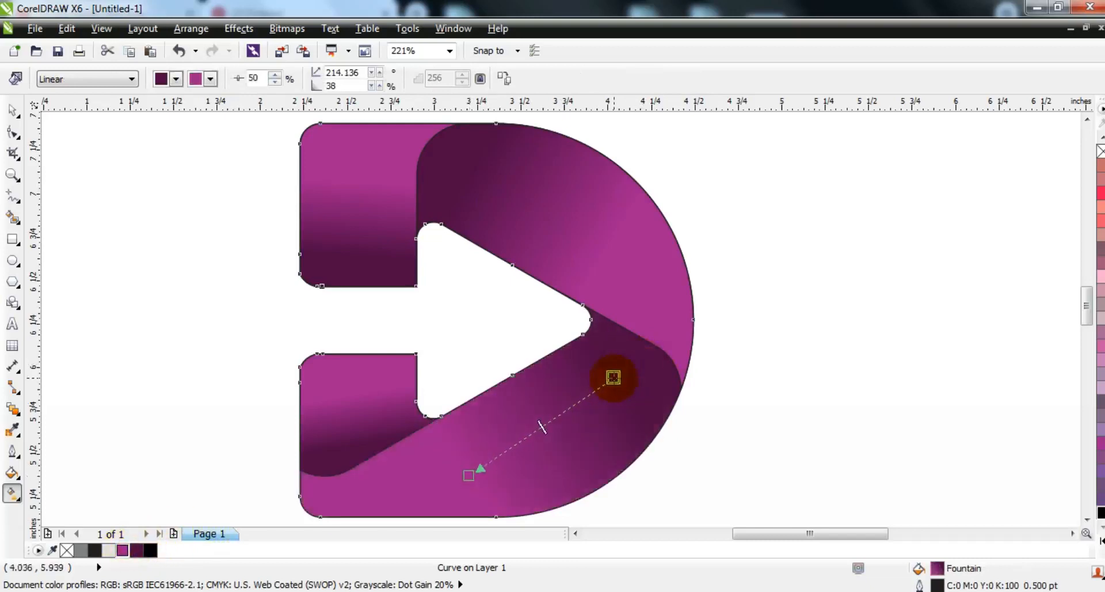
Remove the outlines from all the D pieces and move the whole D higher on the page.
{"action": "key", "text": "F3"}
{"action": "left_click", "coordinate": [12, 109]}
{"action": "left_click_drag", "start_coordinate": [739, 449], "coordinate": [404, 208]}
{"action": "left_click_drag", "start_coordinate": [455, 257], "coordinate": [457, 205]}
{"action": "left_click", "coordinate": [789, 346]}
Add the artistic text "DIRECTION" beside the D.
{"action": "left_click", "coordinate": [12, 324]}
{"action": "left_click", "coordinate": [144, 342]}
{"action": "key", "text": "Caps_Lock"}
{"action": "type", "text": "DIRECTION"}
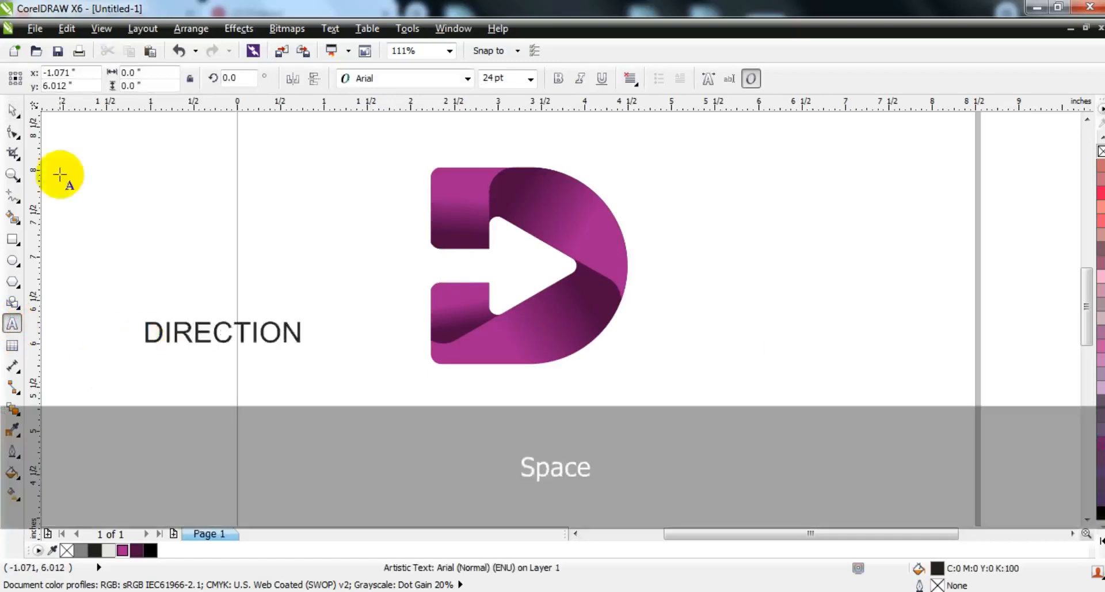
{"action": "left_click", "coordinate": [12, 109]}
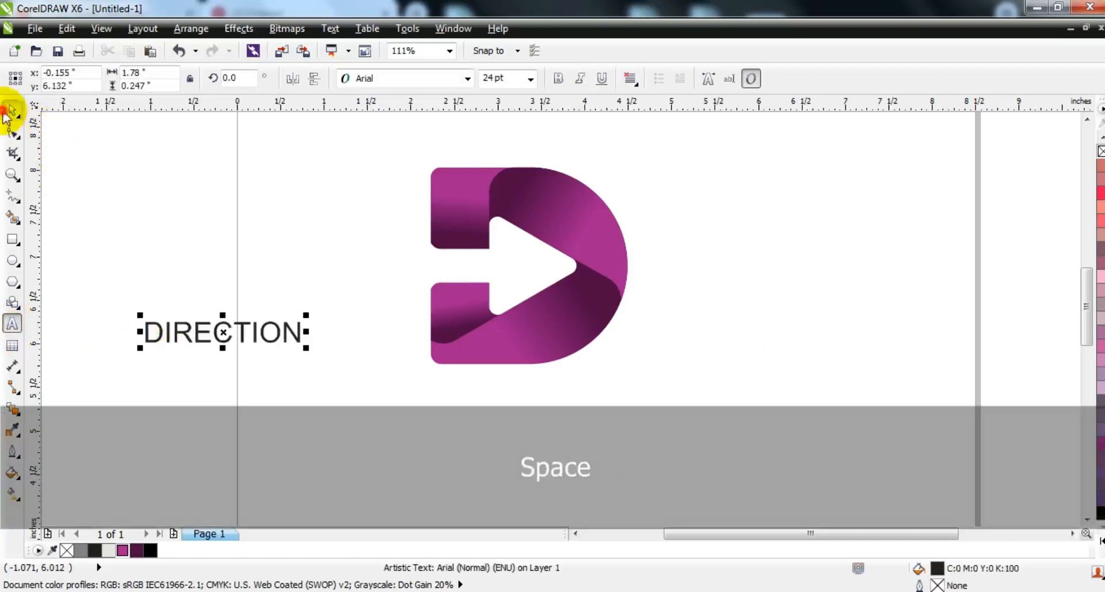
Set the DIRECTION text's font to CentraleSansProXBold-It.
{"action": "left_click", "coordinate": [557, 79]}
{"action": "left_click", "coordinate": [415, 86]}
{"action": "left_click", "coordinate": [414, 114]}
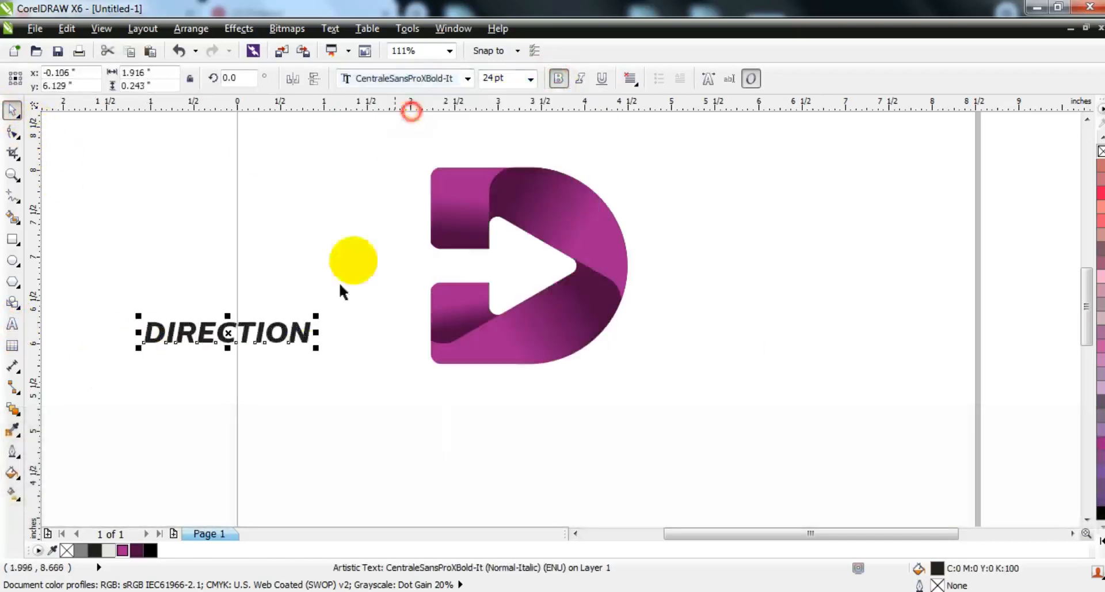
Place the DIRECTION text beneath the D, enlarge it to about 35.5 pt and fill it with solid black.
{"action": "left_click_drag", "start_coordinate": [314, 351], "coordinate": [598, 398]}
{"action": "left_click", "coordinate": [151, 550]}
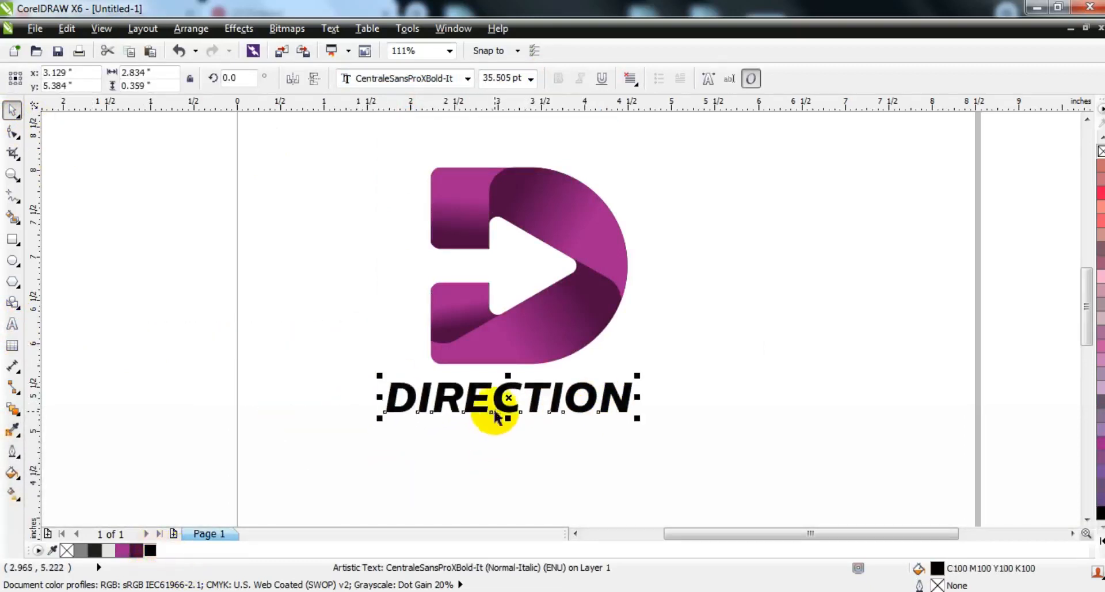
{"action": "left_click", "coordinate": [653, 440]}
Inspect the whole logo in a full-screen preview.
{"action": "key", "text": "F4"}
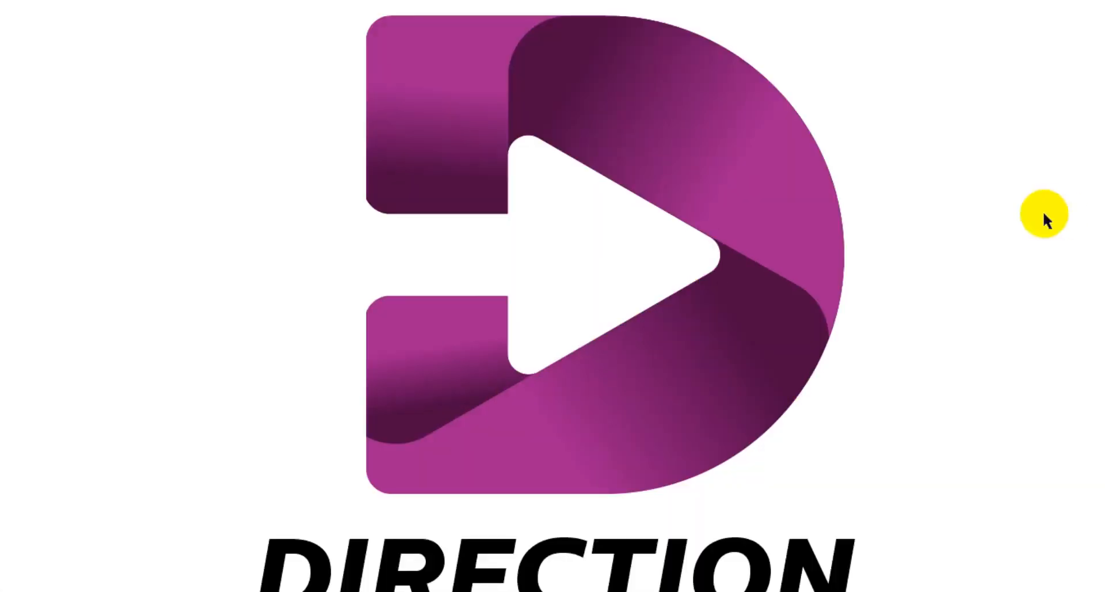
{"action": "key", "text": "F3"}
{"action": "key", "text": "F5"}
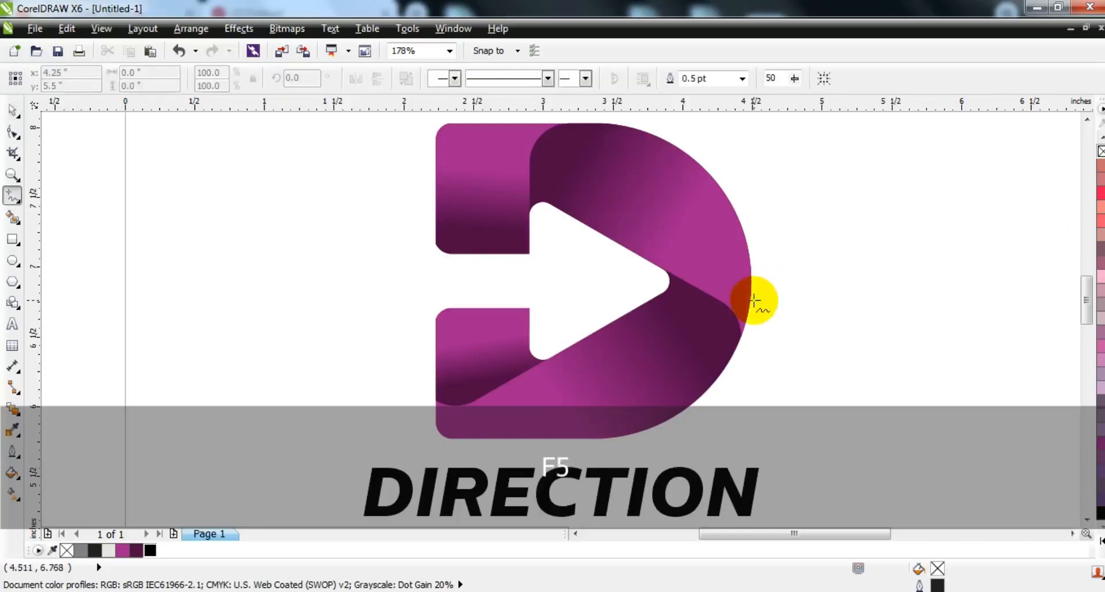